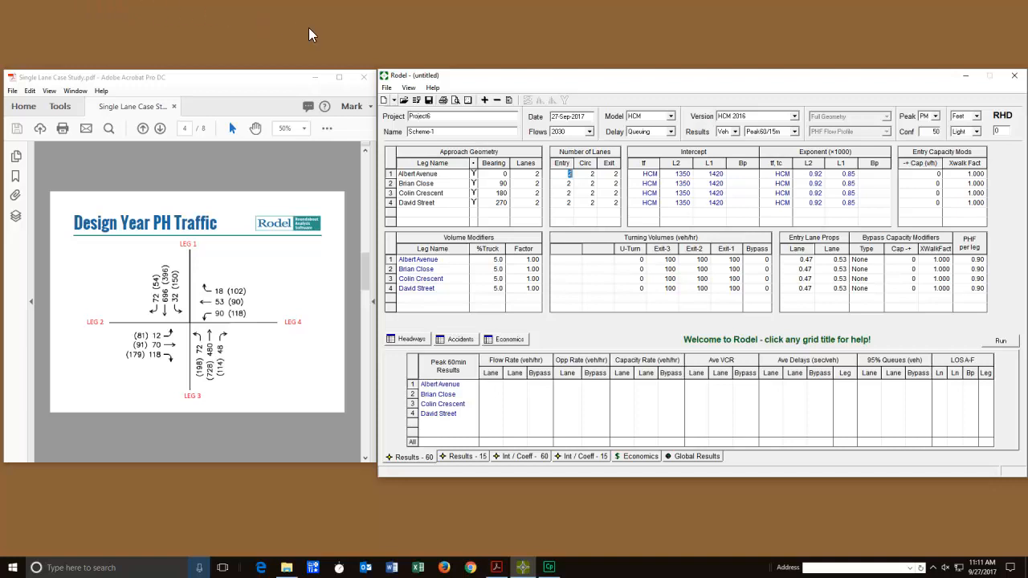
Create a new 4-leg, drive-on-the-right roundabout project named Project-1 with the scheme Scheme-1.
{"action": "left_click", "coordinate": [394, 100]}
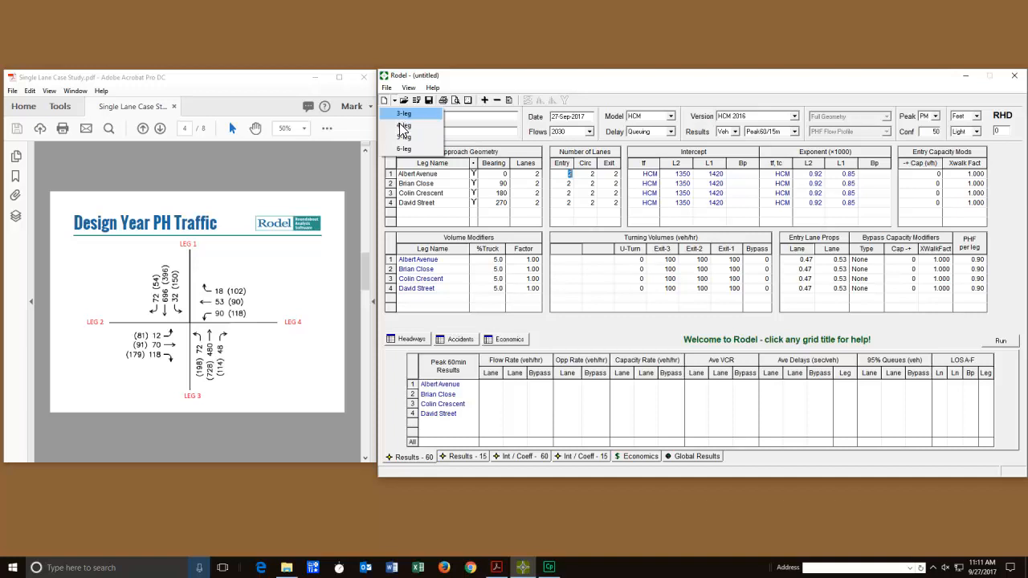
{"action": "left_click", "coordinate": [401, 126]}
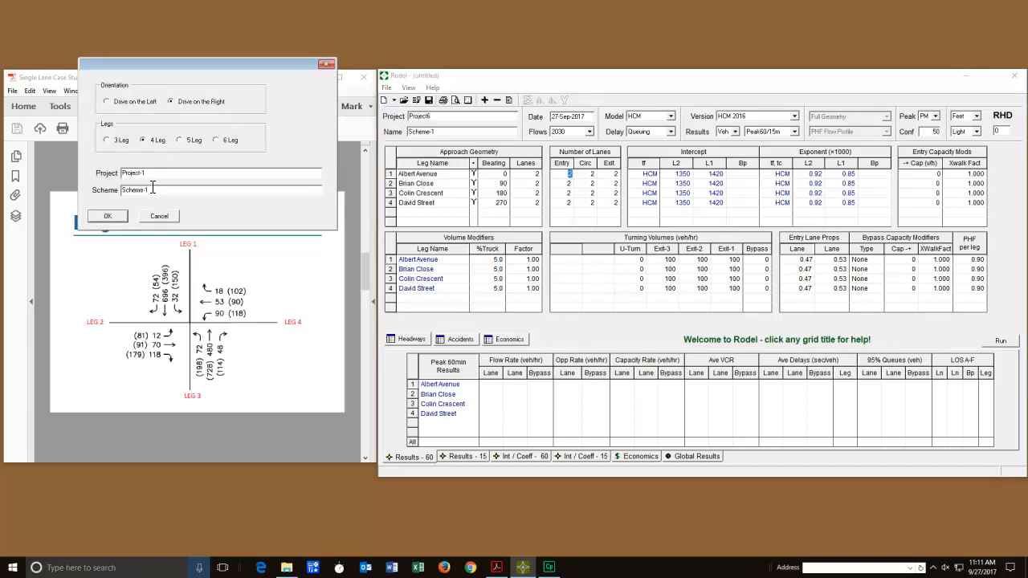
{"action": "left_click_drag", "start_coordinate": [152, 191], "coordinate": [120, 195]}
{"action": "left_click", "coordinate": [115, 217]}
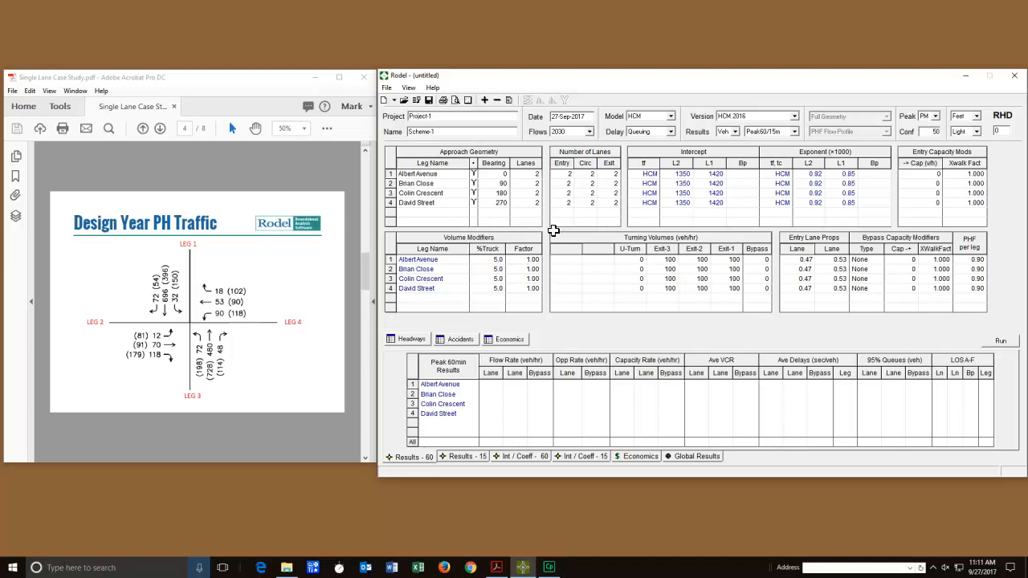
View the new project's data for the AM peak, and return the peak period to PM.
{"action": "left_click", "coordinate": [674, 259]}
{"action": "left_click", "coordinate": [926, 117]}
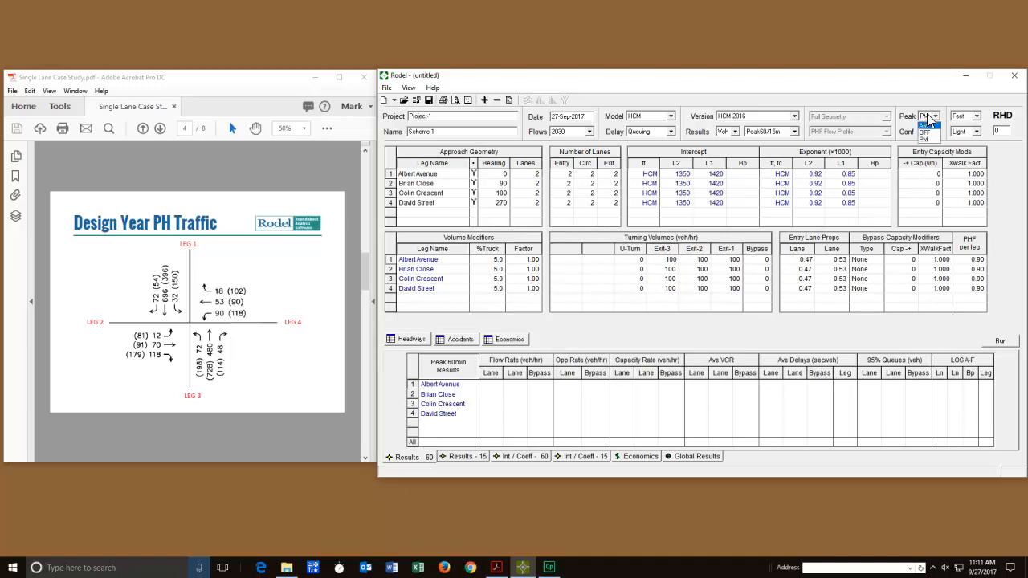
{"action": "left_click", "coordinate": [926, 124]}
{"action": "left_click", "coordinate": [930, 117]}
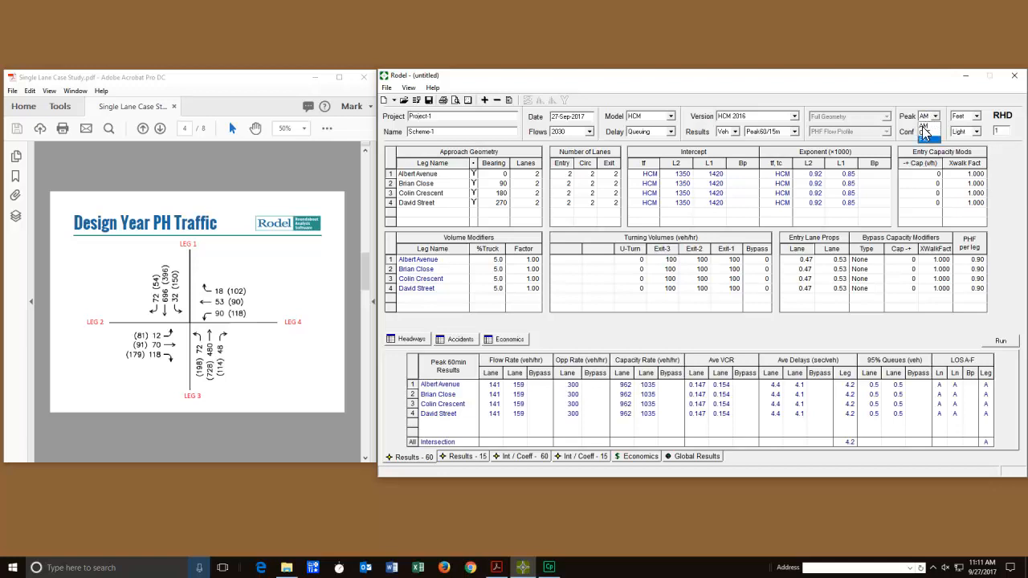
{"action": "left_click", "coordinate": [925, 143]}
Examine the U-Turn, Exit-3, Exit-2 and Exit-1 turning volume entries of the first leg.
{"action": "left_click", "coordinate": [640, 260]}
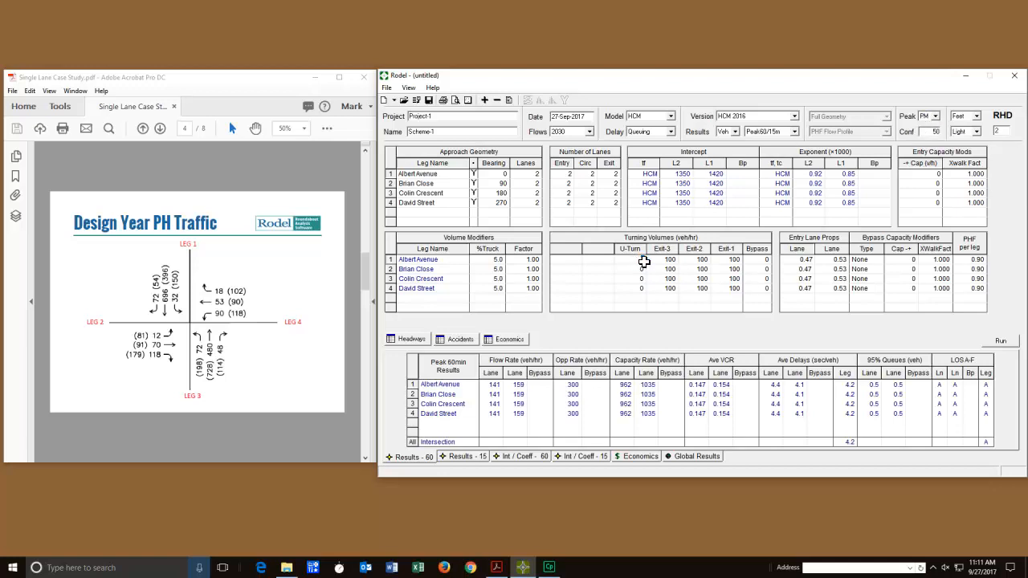
{"action": "left_click", "coordinate": [672, 260]}
{"action": "left_click", "coordinate": [702, 262]}
{"action": "left_click", "coordinate": [733, 261]}
{"action": "left_click", "coordinate": [734, 261]}
{"action": "left_click", "coordinate": [635, 261]}
{"action": "left_click", "coordinate": [673, 262]}
{"action": "left_click", "coordinate": [702, 262]}
{"action": "left_click", "coordinate": [739, 263]}
Open the project file "Murfield Memormial Dublin 2035 .rod" without saving the changes to the current project.
{"action": "left_click", "coordinate": [387, 90]}
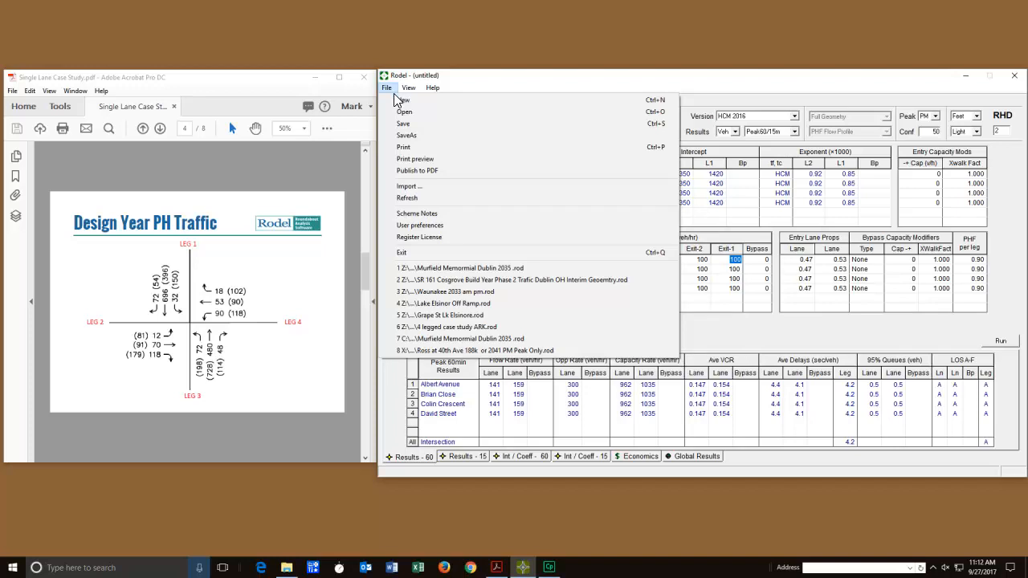
{"action": "left_click", "coordinate": [394, 112]}
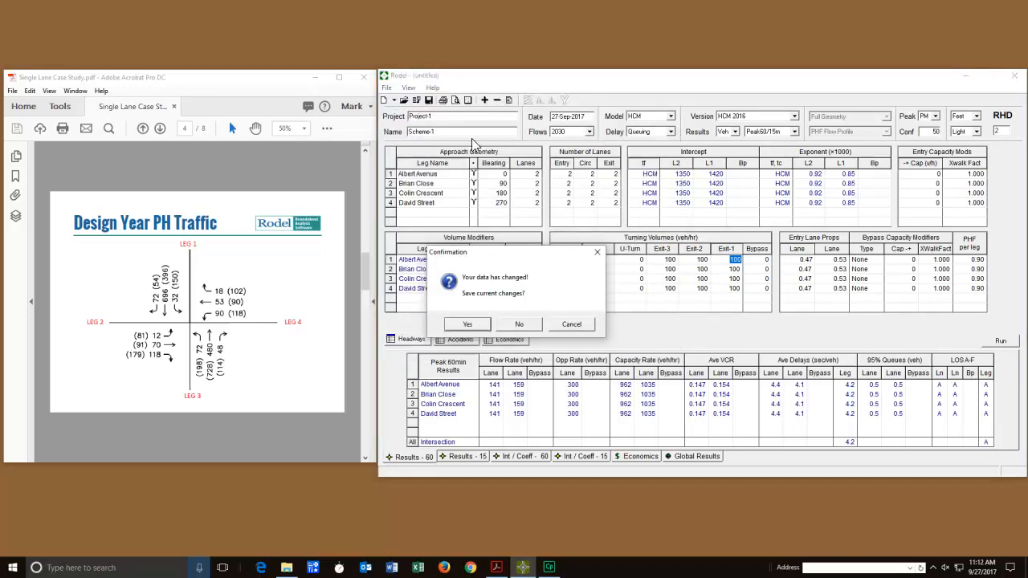
{"action": "left_click", "coordinate": [523, 324]}
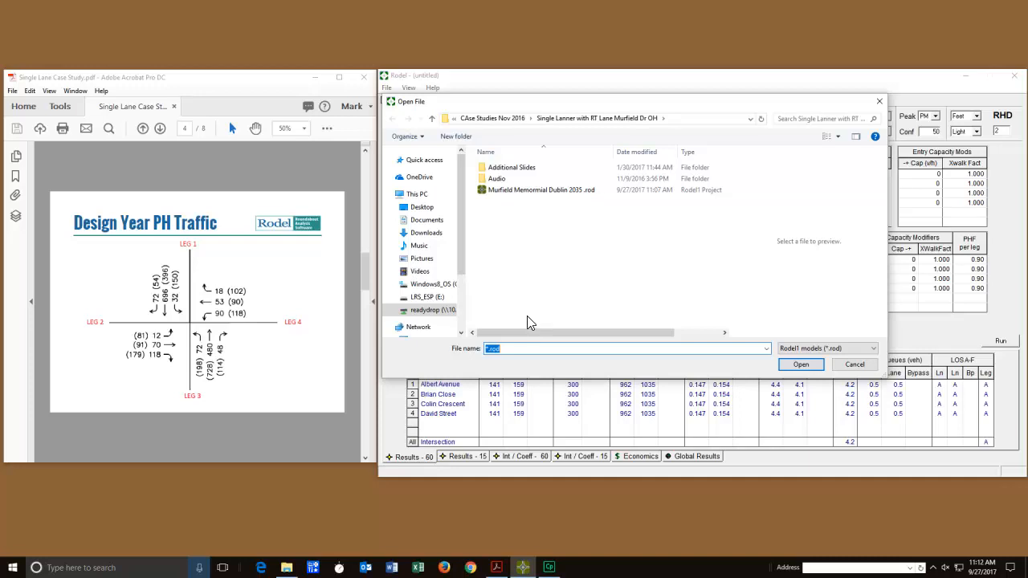
{"action": "left_click", "coordinate": [529, 193]}
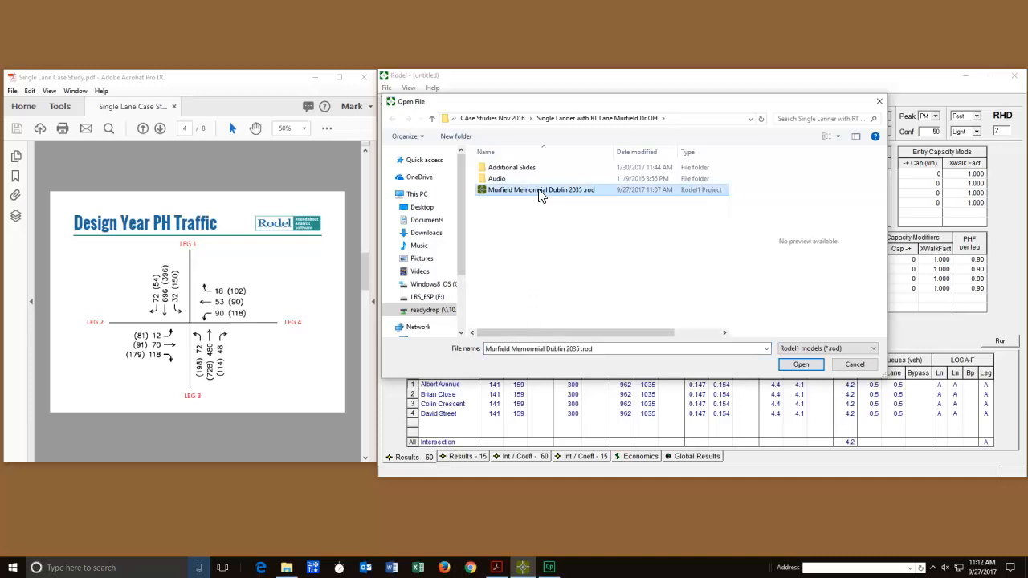
{"action": "left_click", "coordinate": [801, 366]}
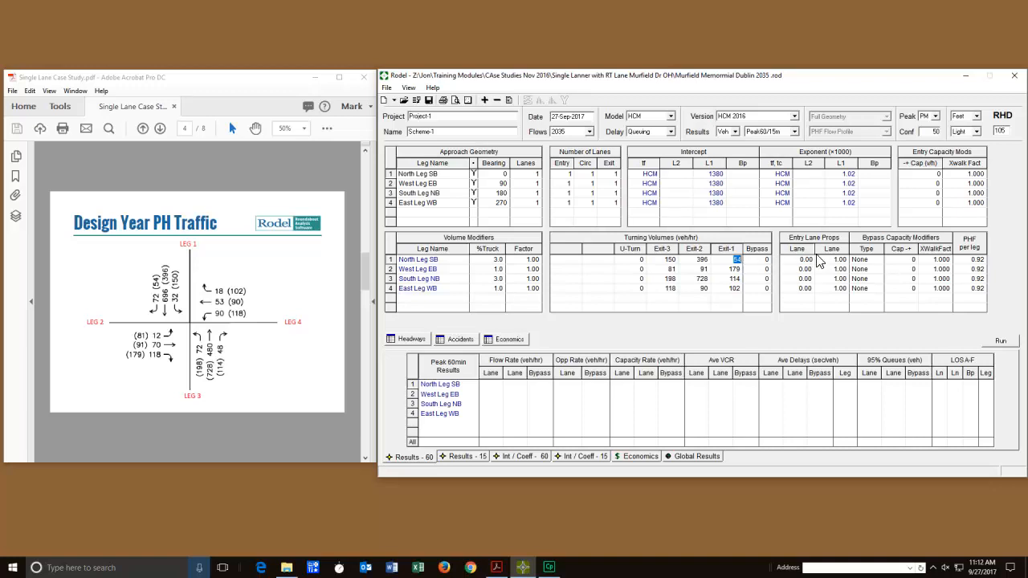
View the opened project's AM peak volumes and results, and return the peak period to PM.
{"action": "left_click", "coordinate": [932, 117]}
{"action": "left_click", "coordinate": [930, 126]}
{"action": "left_click", "coordinate": [937, 118]}
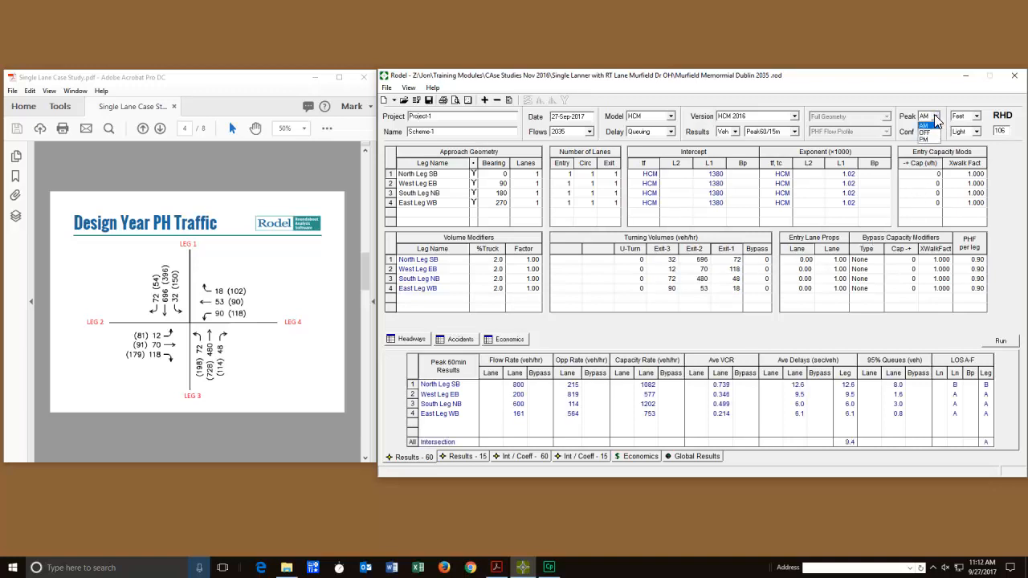
{"action": "left_click", "coordinate": [928, 137]}
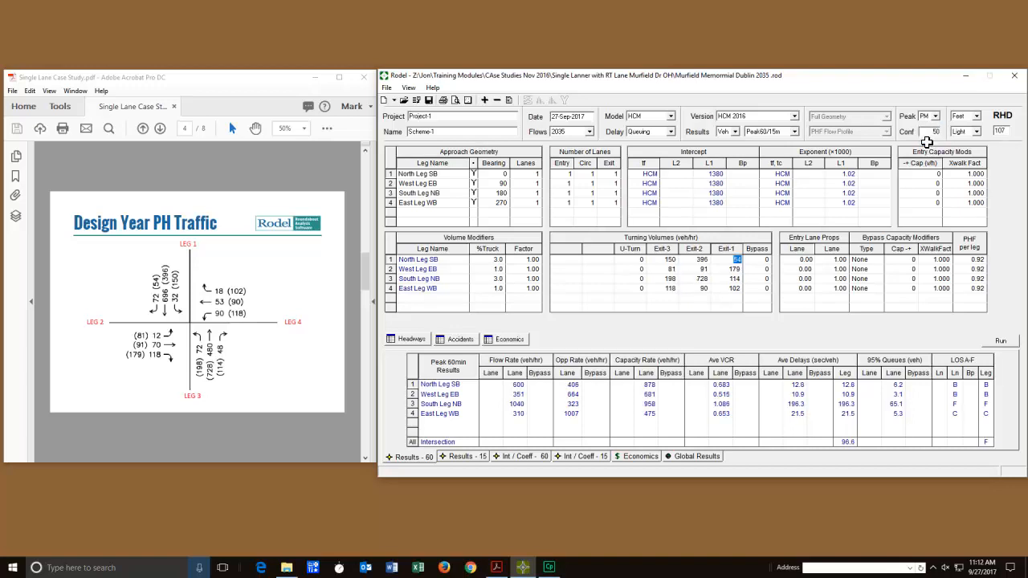
Check the truck percentages and the peak hour factors of all four legs for the PM peak.
{"action": "left_click", "coordinate": [494, 264]}
{"action": "left_click", "coordinate": [493, 272]}
{"action": "left_click", "coordinate": [494, 282]}
{"action": "left_click", "coordinate": [495, 290]}
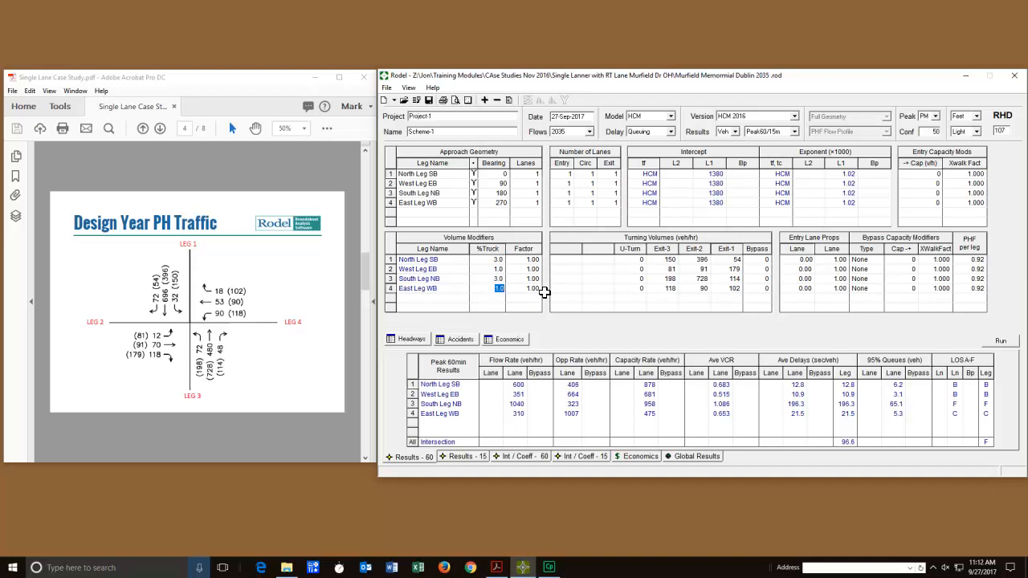
{"action": "left_click", "coordinate": [977, 260]}
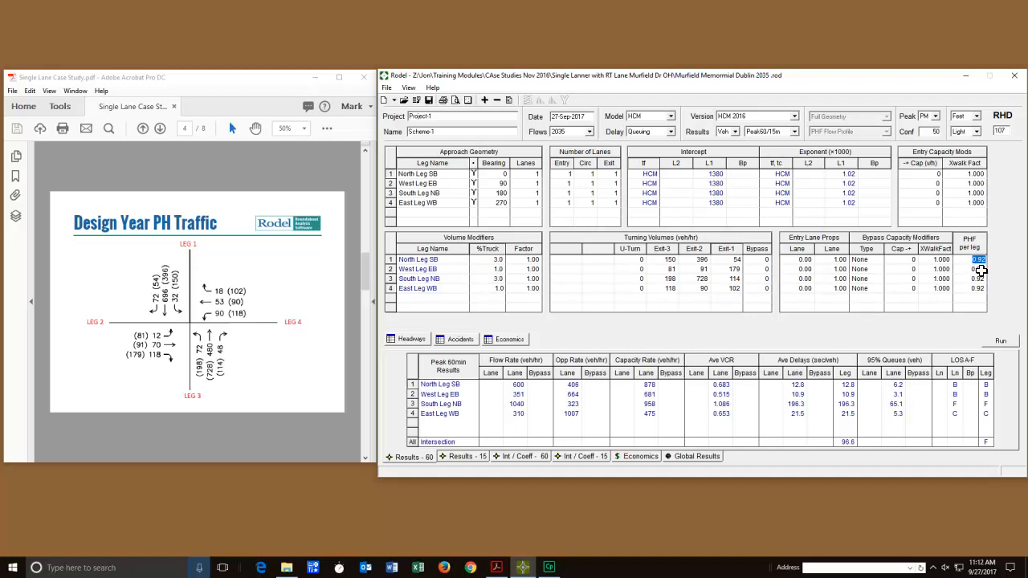
{"action": "left_click", "coordinate": [979, 270]}
{"action": "left_click", "coordinate": [980, 278]}
{"action": "left_click", "coordinate": [981, 289]}
Select HCM as the capacity model and HCM 2016 as its version.
{"action": "left_click", "coordinate": [756, 118]}
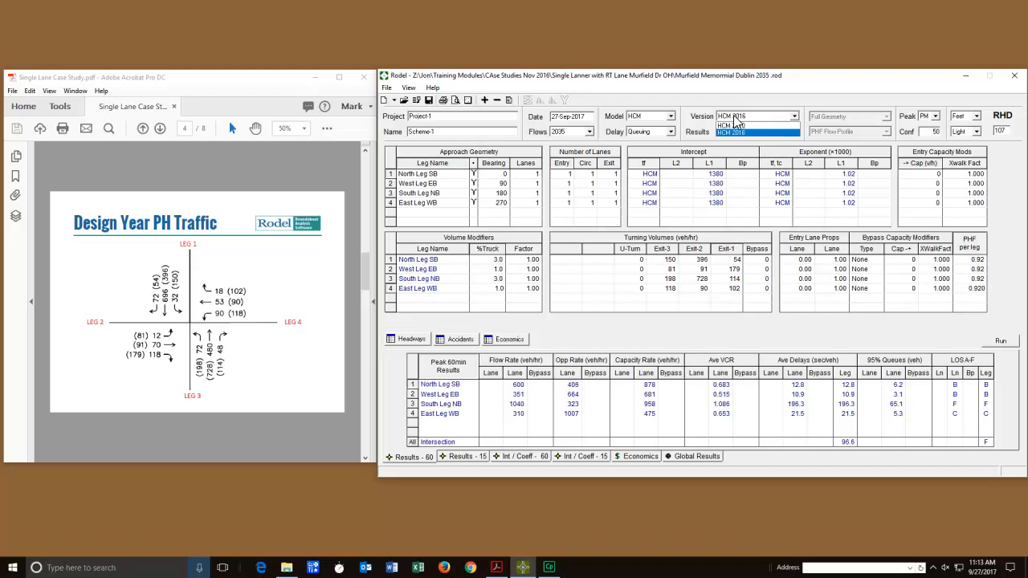
{"action": "left_click", "coordinate": [671, 118]}
{"action": "left_click", "coordinate": [672, 119]}
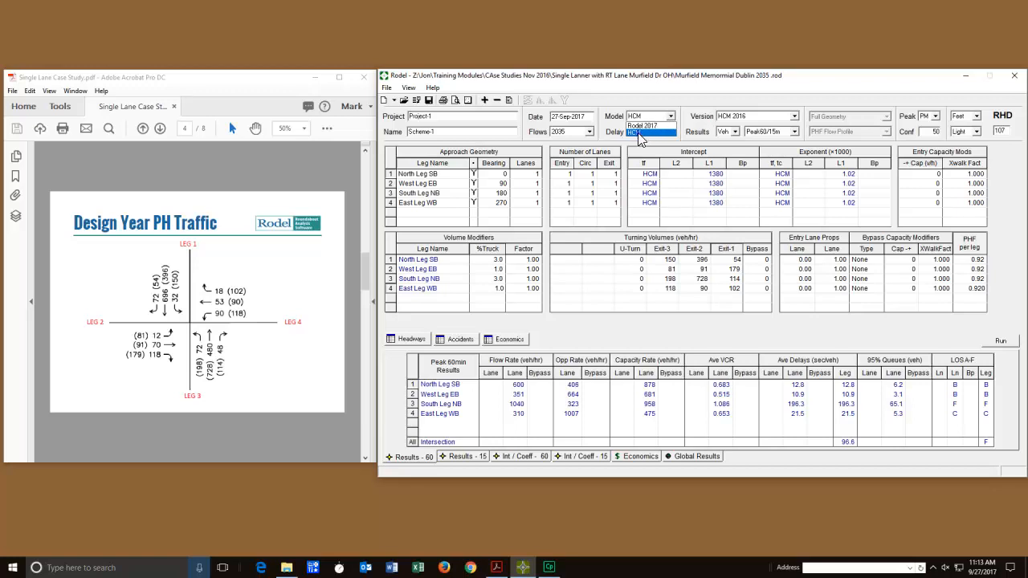
{"action": "left_click", "coordinate": [639, 134]}
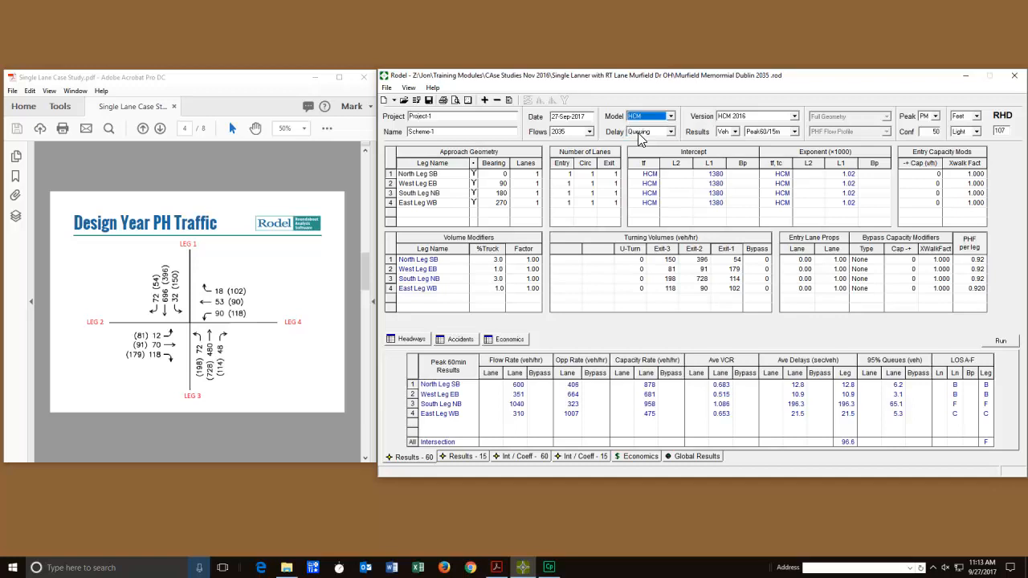
{"action": "left_click", "coordinate": [758, 118]}
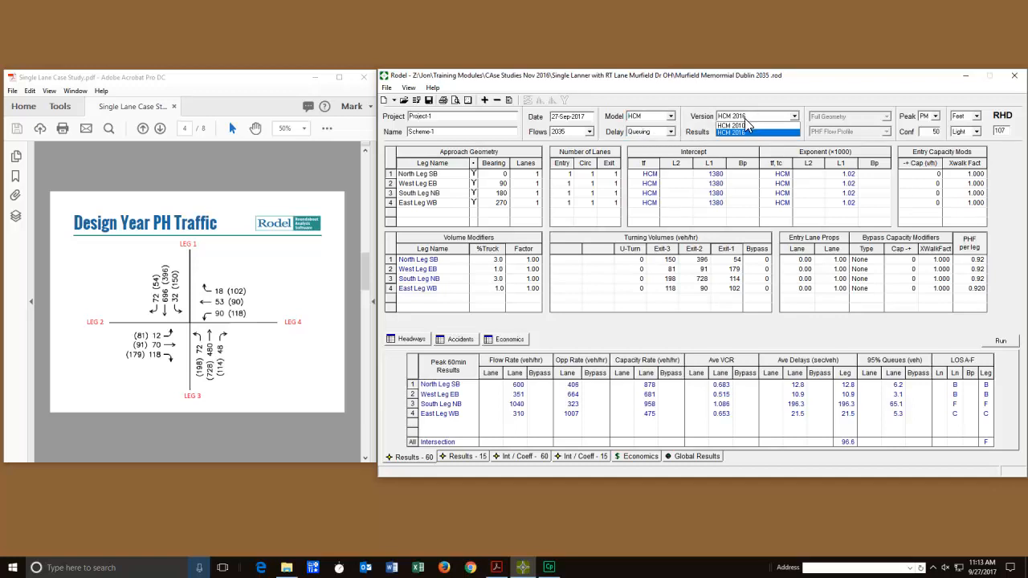
{"action": "left_click", "coordinate": [731, 131]}
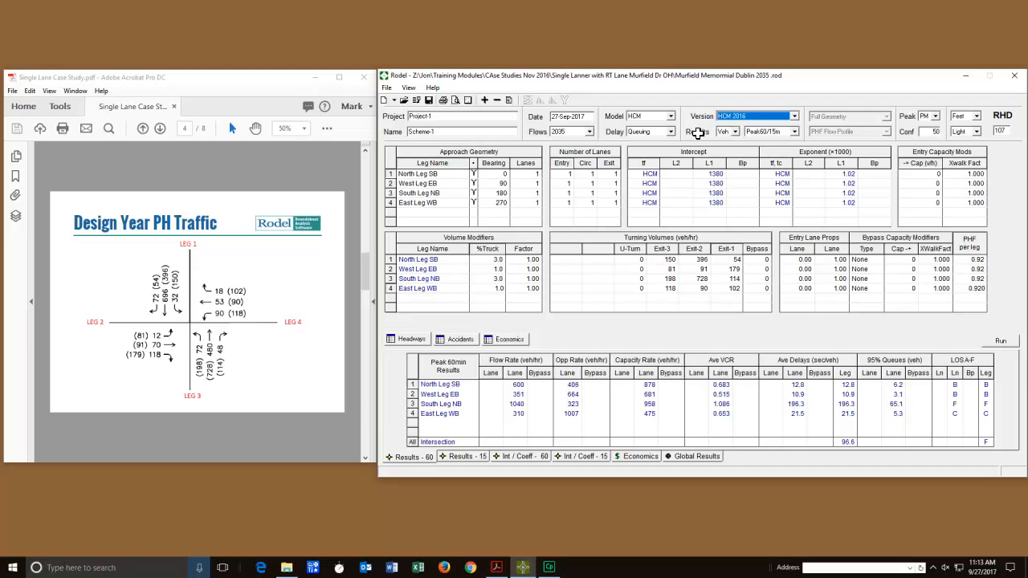
Check the number of approach lanes and entry lanes on all four legs.
{"action": "left_click", "coordinate": [538, 176]}
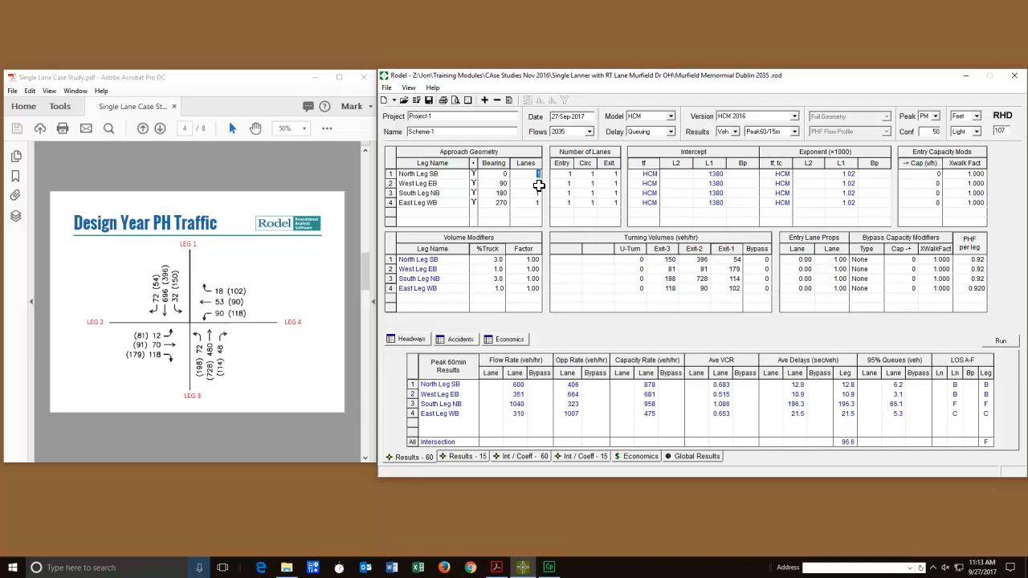
{"action": "key", "text": "Down"}
{"action": "key", "text": "Down"}
{"action": "key", "text": "Down"}
{"action": "left_click", "coordinate": [571, 176]}
{"action": "left_click", "coordinate": [571, 185]}
{"action": "left_click", "coordinate": [571, 194]}
{"action": "left_click", "coordinate": [571, 206]}
{"action": "left_click", "coordinate": [535, 205]}
Run the analysis and examine the peak 15-minute results, including the queues on the north and west legs.
{"action": "left_click", "coordinate": [1001, 343]}
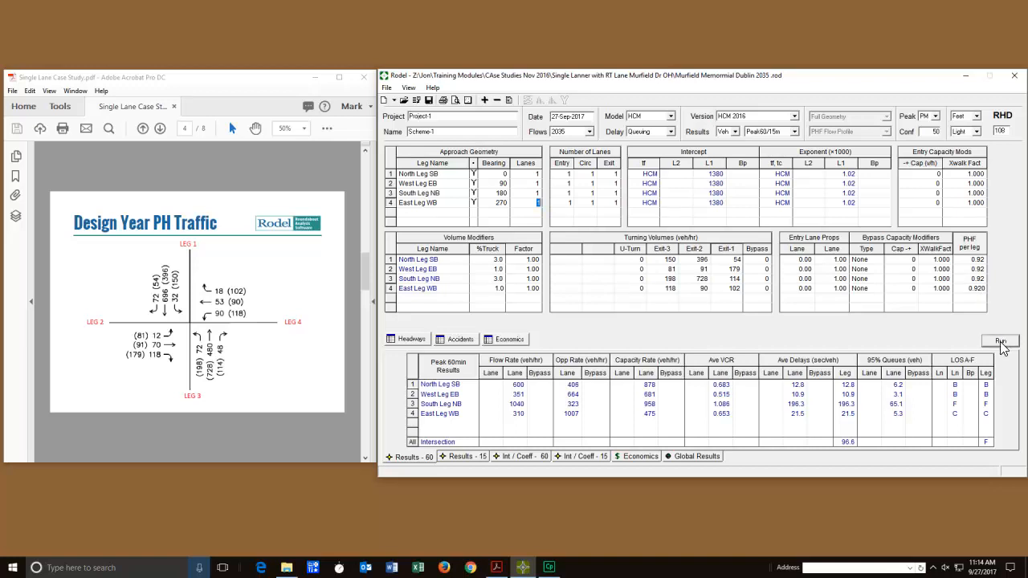
{"action": "left_click", "coordinate": [447, 457]}
{"action": "left_click", "coordinate": [464, 454]}
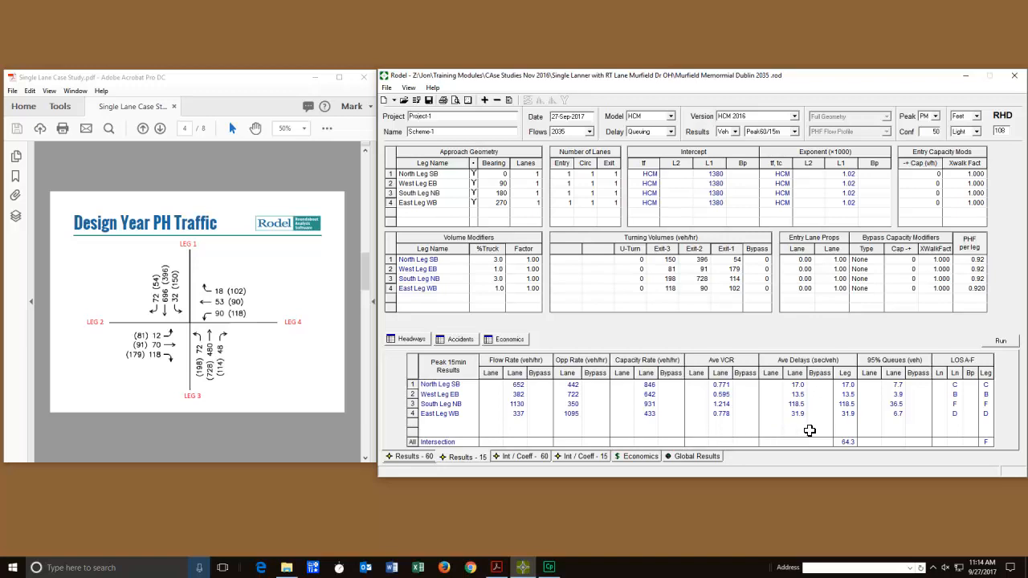
{"action": "left_click_drag", "start_coordinate": [867, 395], "coordinate": [872, 386]}
{"action": "left_click", "coordinate": [903, 388]}
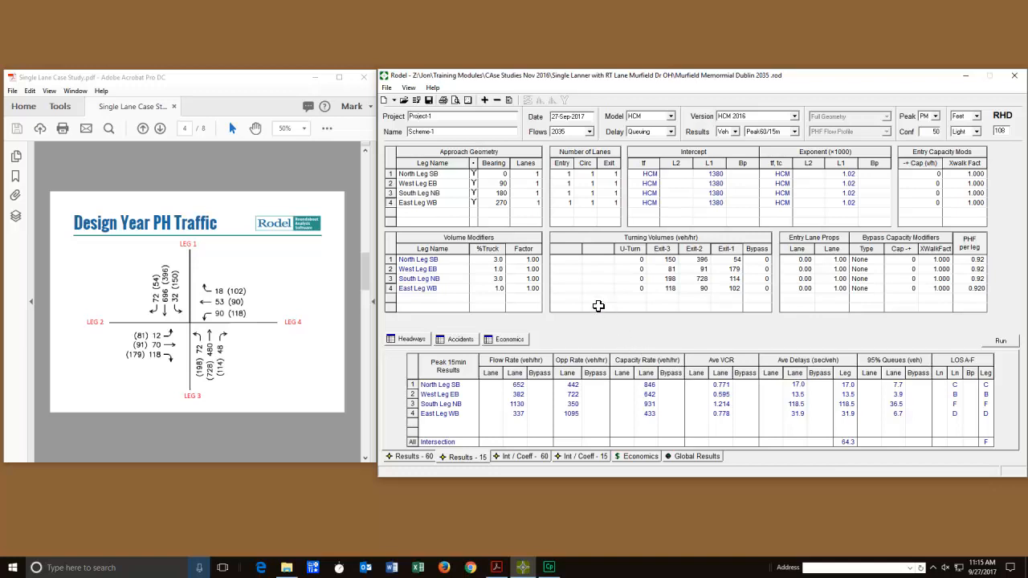
Check the West Leg's entry, circulating and exit lane counts.
{"action": "left_click", "coordinate": [569, 183]}
{"action": "left_click", "coordinate": [593, 187]}
{"action": "left_click", "coordinate": [616, 186]}
Check each leg's peak hour factor for the AM peak, and return the peak period to PM.
{"action": "left_click", "coordinate": [937, 118]}
{"action": "left_click", "coordinate": [928, 126]}
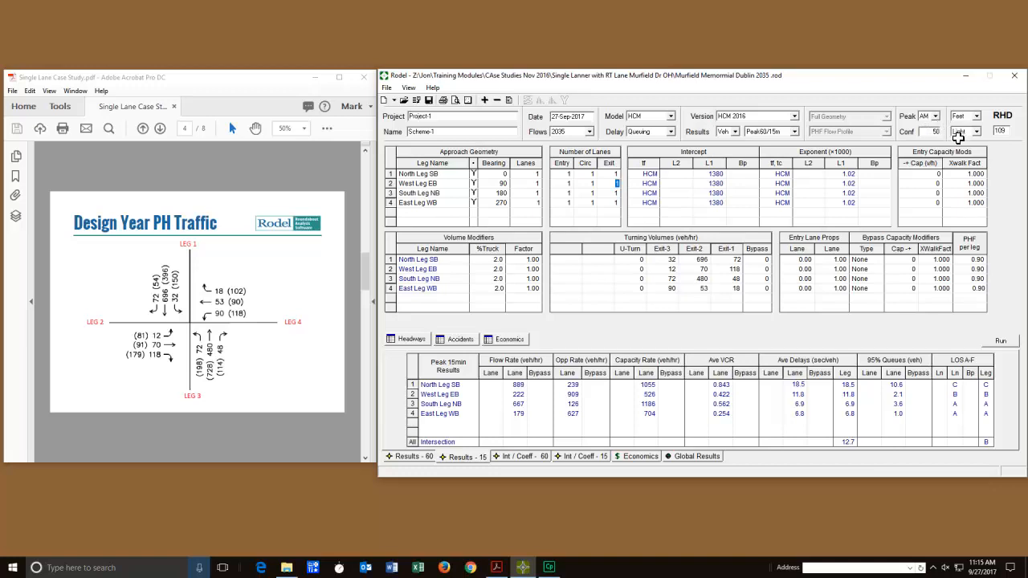
{"action": "left_click", "coordinate": [985, 260]}
{"action": "left_click", "coordinate": [980, 269]}
{"action": "left_click", "coordinate": [981, 279]}
{"action": "left_click", "coordinate": [981, 288]}
{"action": "left_click", "coordinate": [930, 119]}
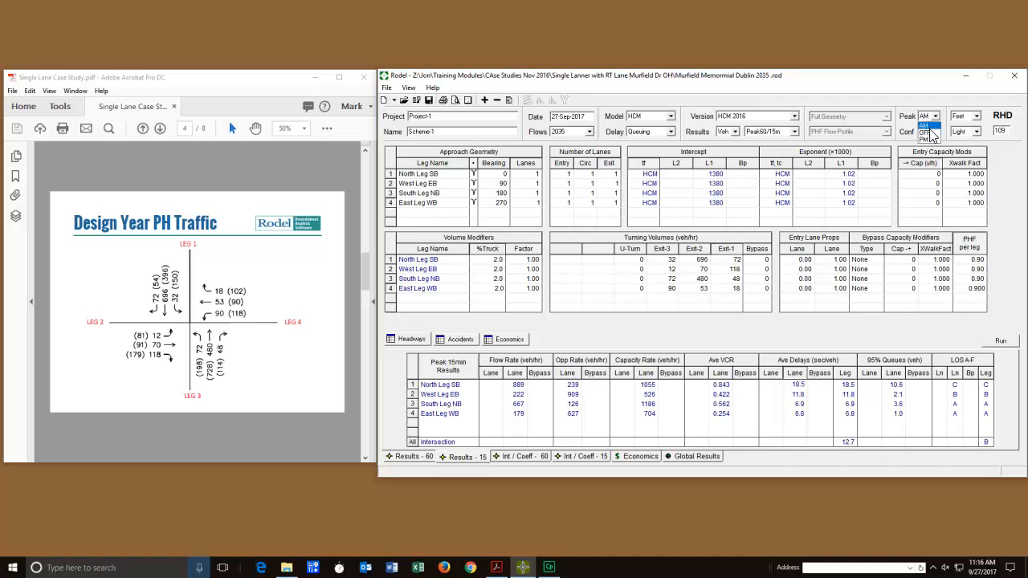
{"action": "left_click", "coordinate": [931, 136]}
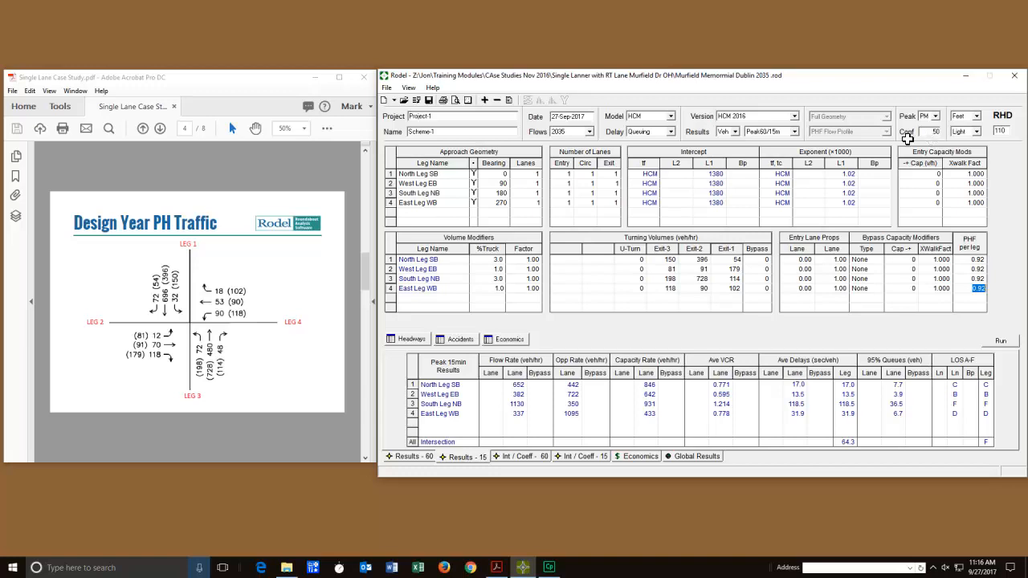
Set the South Leg NB bypass type to Yield.
{"action": "left_click", "coordinate": [417, 281]}
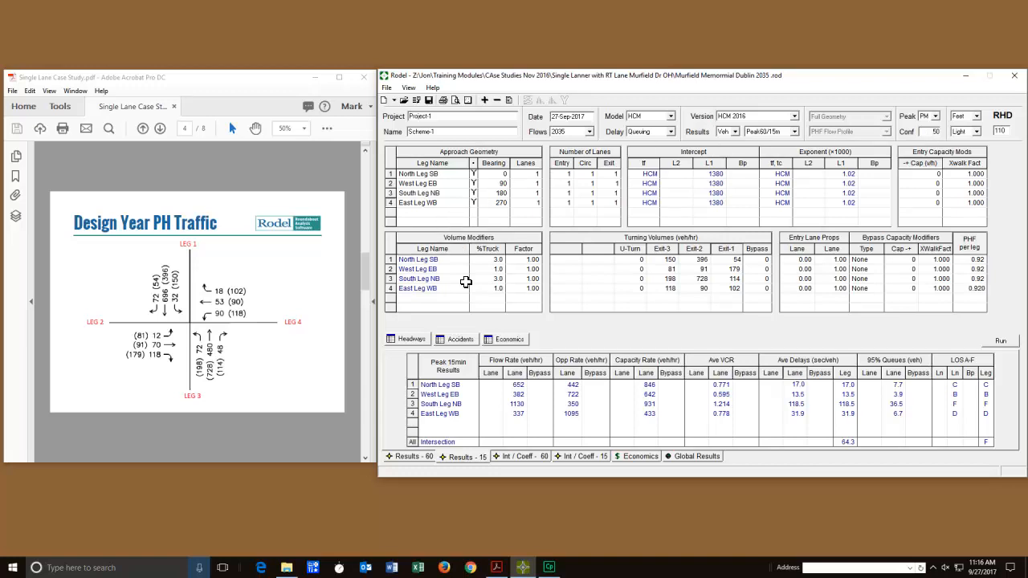
{"action": "left_click", "coordinate": [860, 279]}
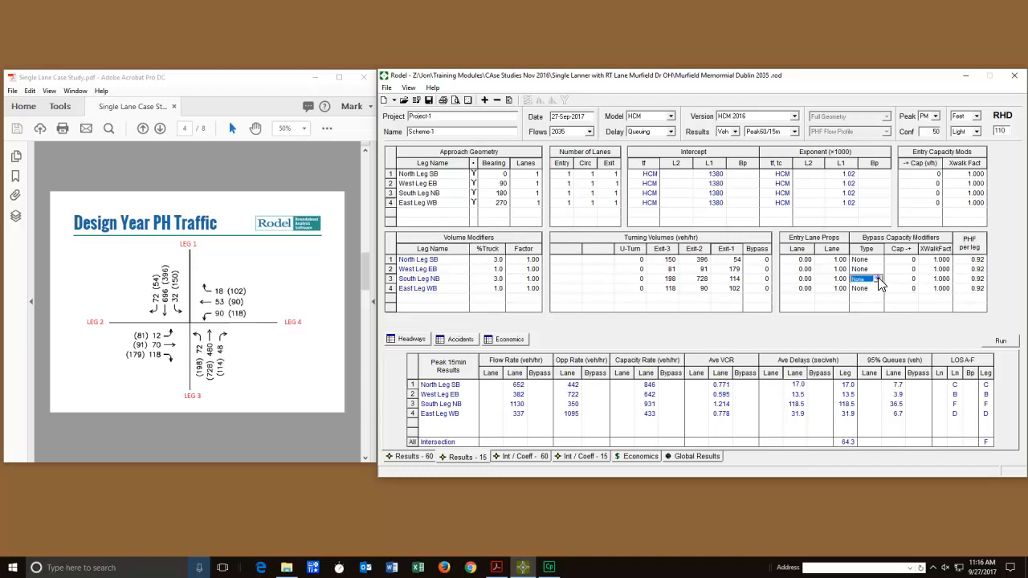
{"action": "left_click", "coordinate": [878, 279]}
{"action": "left_click", "coordinate": [857, 300]}
{"action": "left_click", "coordinate": [879, 279]}
{"action": "left_click", "coordinate": [880, 278]}
{"action": "left_click", "coordinate": [878, 280]}
{"action": "left_click", "coordinate": [880, 280]}
{"action": "left_click", "coordinate": [880, 279]}
Set the South Leg NB bypass volume to 114 and its Exit-1 volume to 0, and run the analysis.
{"action": "left_click", "coordinate": [763, 280]}
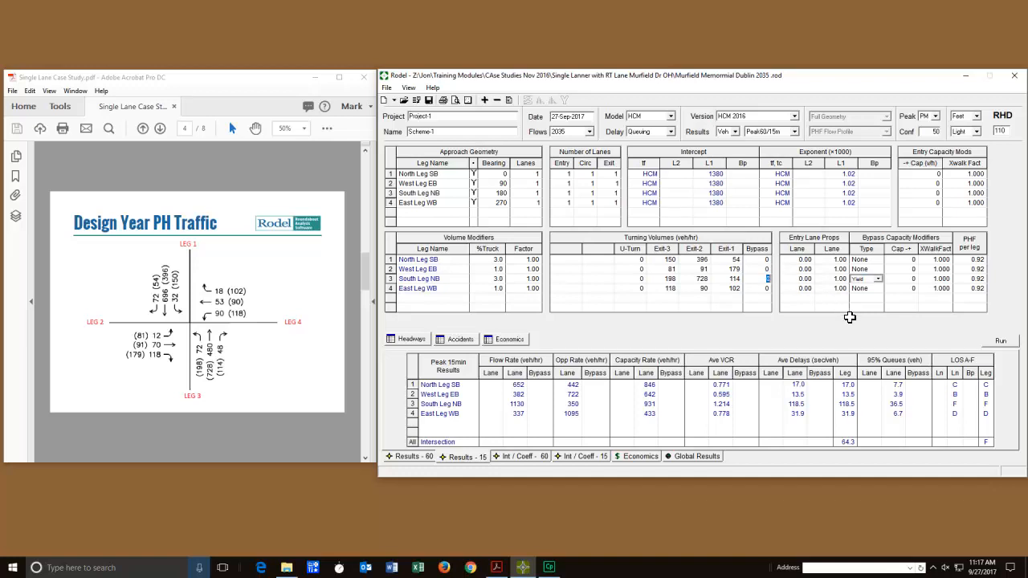
{"action": "type", "text": "114"}
{"action": "left_click", "coordinate": [735, 280]}
{"action": "type", "text": "0"}
{"action": "left_click", "coordinate": [1014, 347]}
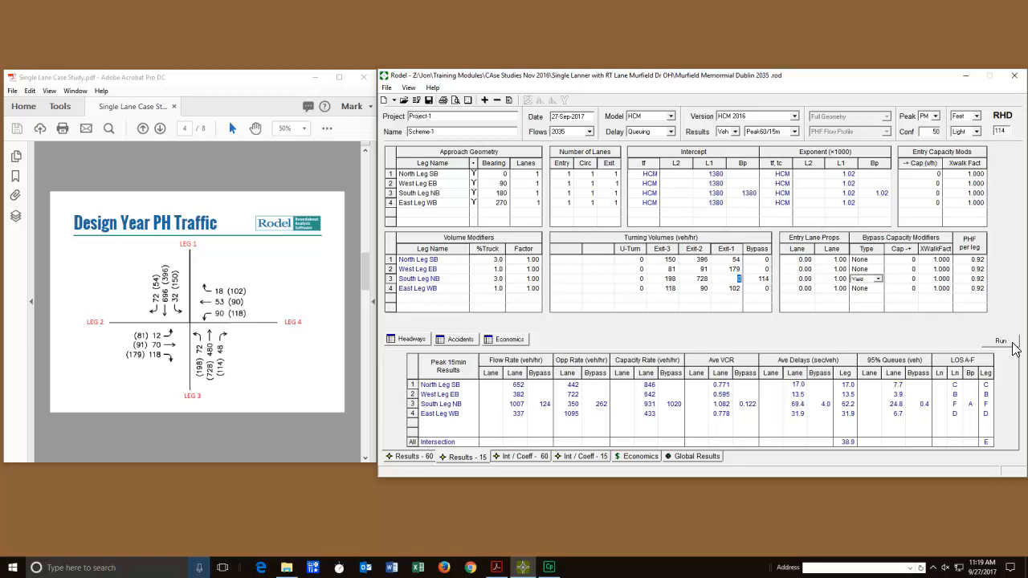
Open the HCM headways and compare the HCM 2010 values with HCM 2016, leaving HCM 2016 selected.
{"action": "left_click", "coordinate": [410, 341]}
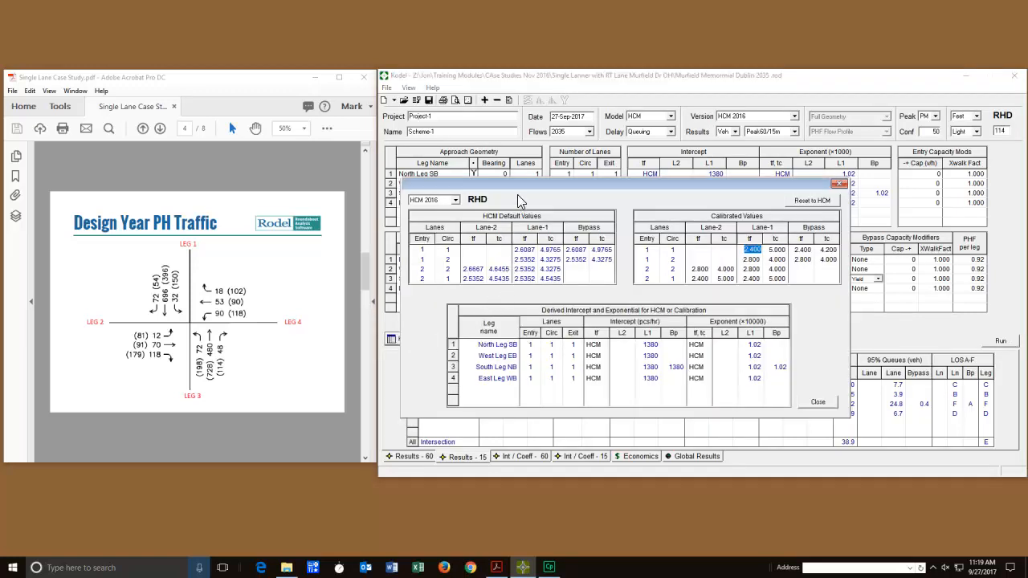
{"action": "left_click_drag", "start_coordinate": [518, 181], "coordinate": [548, 77]}
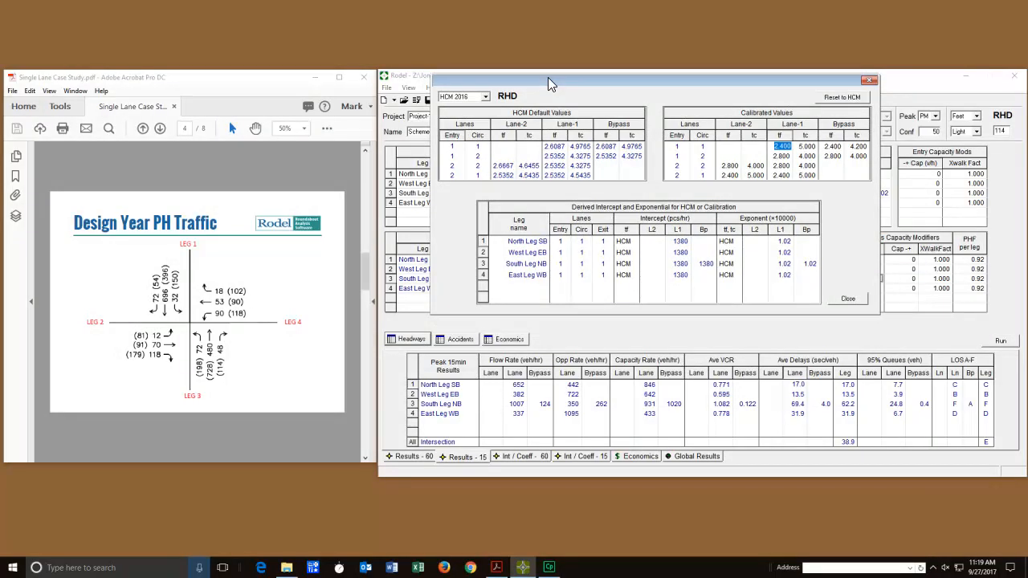
{"action": "left_click", "coordinate": [485, 96]}
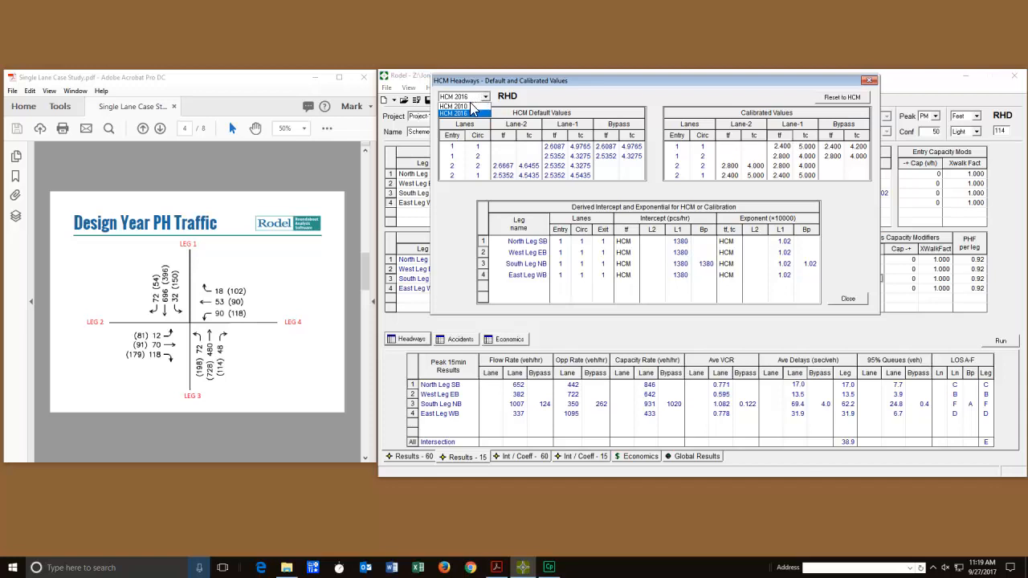
{"action": "left_click", "coordinate": [471, 106]}
{"action": "left_click", "coordinate": [485, 97]}
{"action": "left_click", "coordinate": [455, 113]}
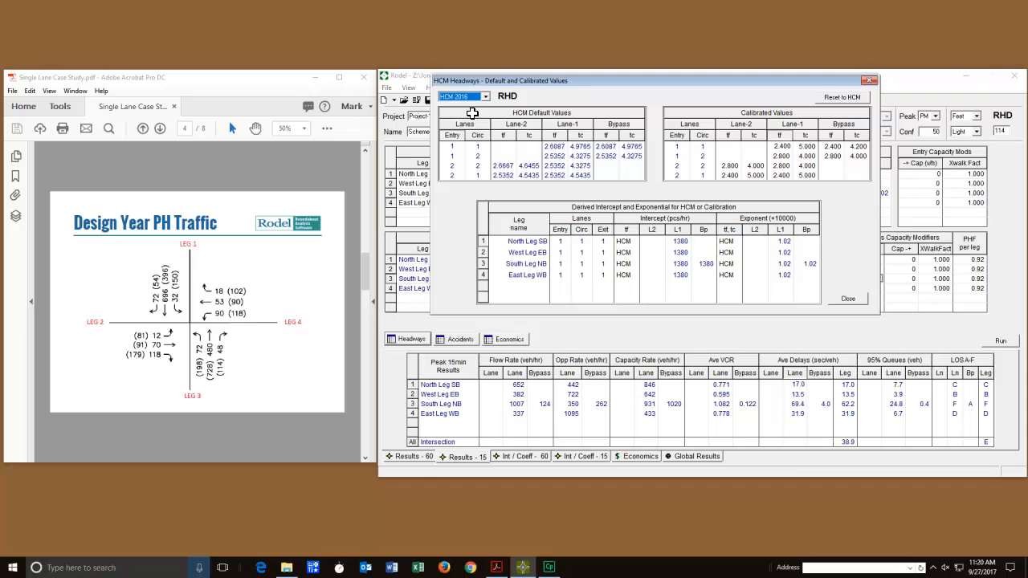
Compare the calibrated headways with the HCM defaults, and reset the calibrated values to HCM.
{"action": "left_click", "coordinate": [732, 166]}
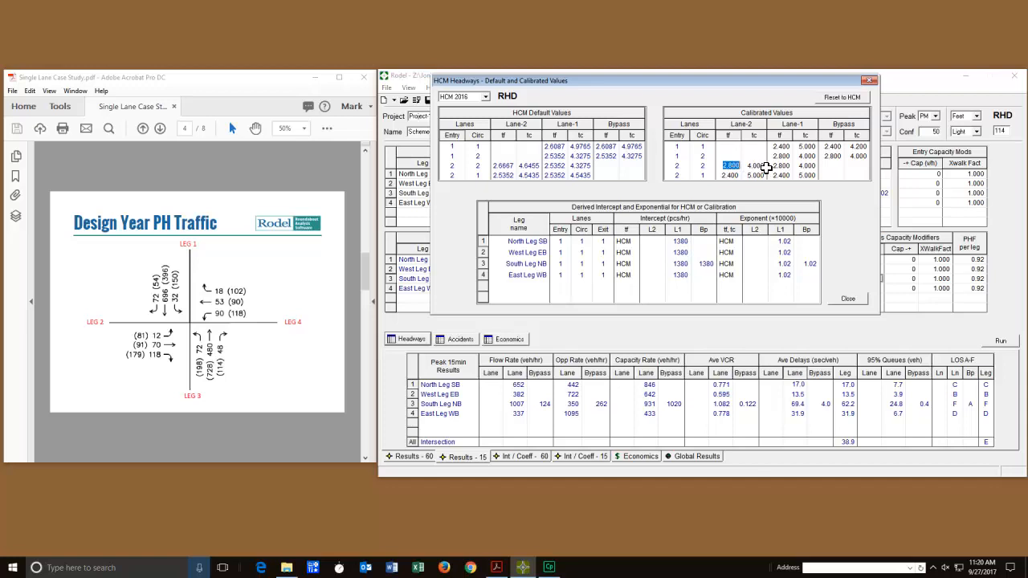
{"action": "left_click", "coordinate": [790, 149]}
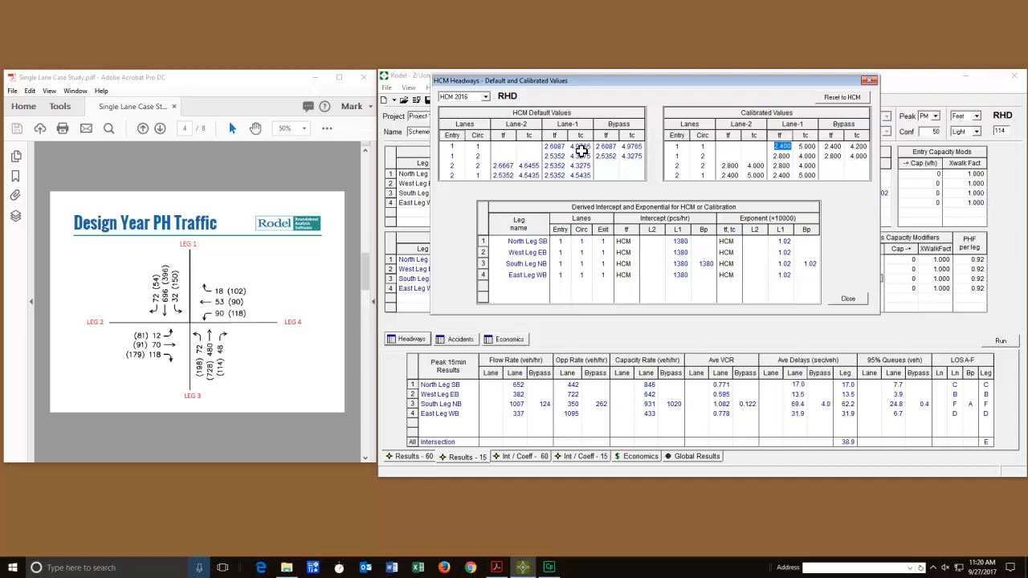
{"action": "left_click", "coordinate": [556, 151]}
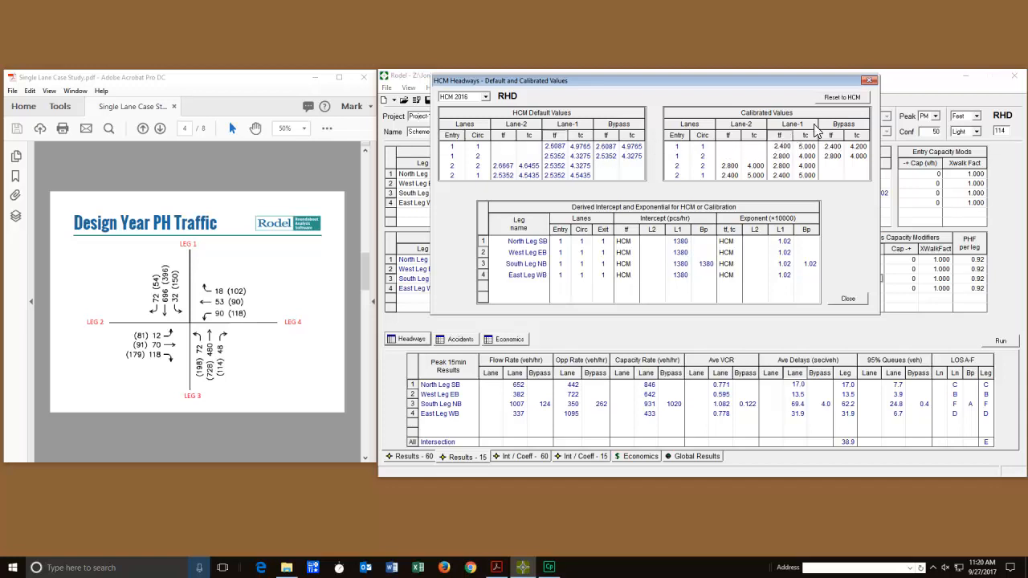
{"action": "left_click", "coordinate": [842, 97]}
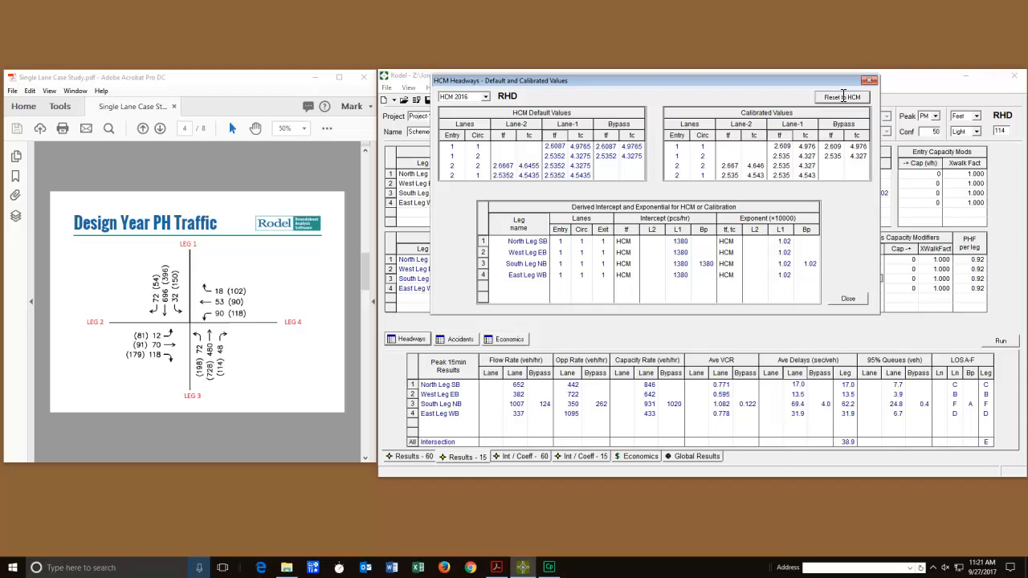
Set the calibrated Lane-1 tf for one entry and one circulating lane to 2.4, and run the analysis.
{"action": "left_click", "coordinate": [781, 147]}
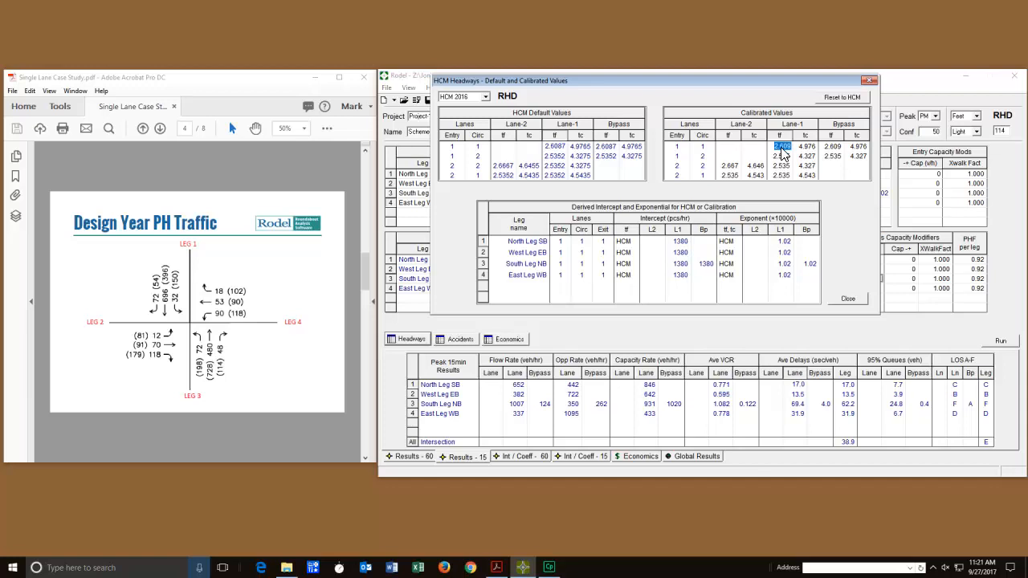
{"action": "type", "text": "2.4"}
{"action": "left_click", "coordinate": [1006, 347]}
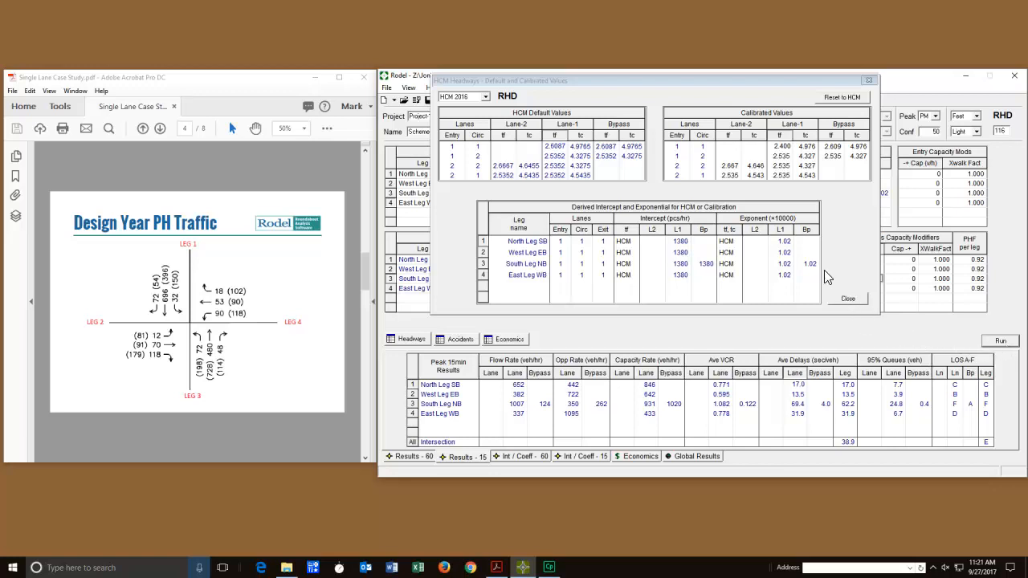
Set the calibrated Lane-1 tf for one entry and one circulating lane to 2.2, and run the analysis.
{"action": "left_click", "coordinate": [791, 145]}
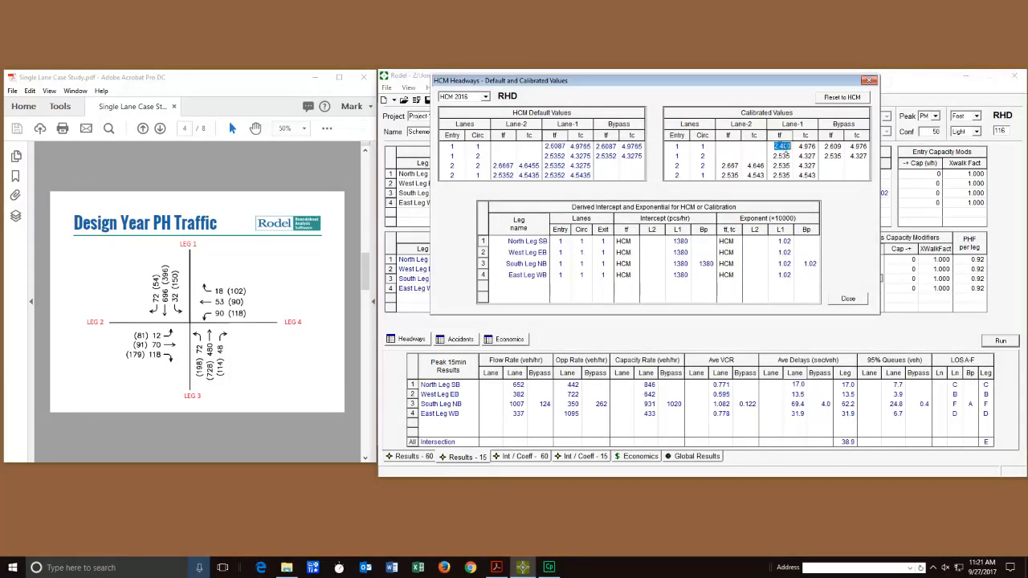
{"action": "type", "text": "2.2"}
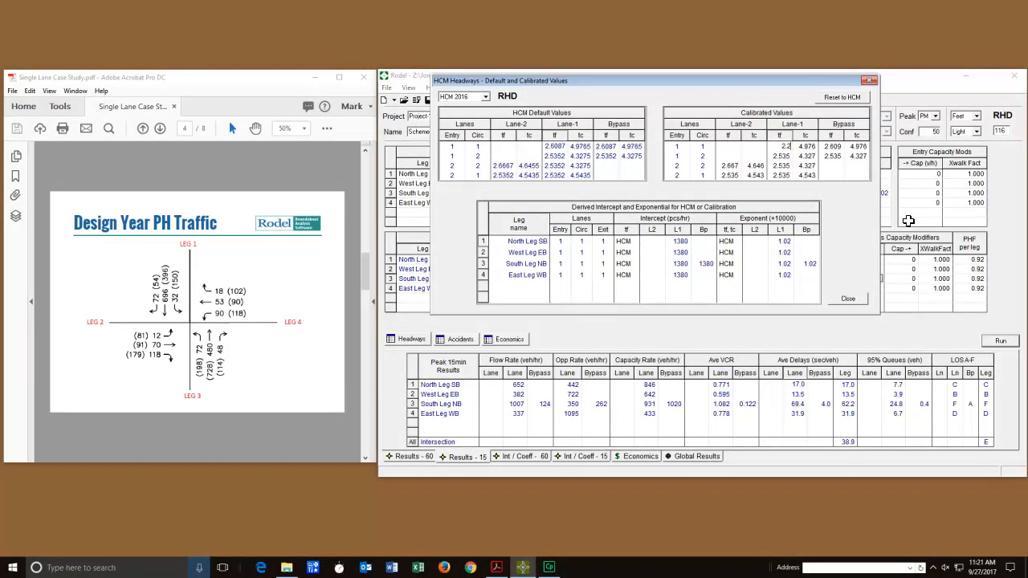
{"action": "left_click", "coordinate": [1001, 342]}
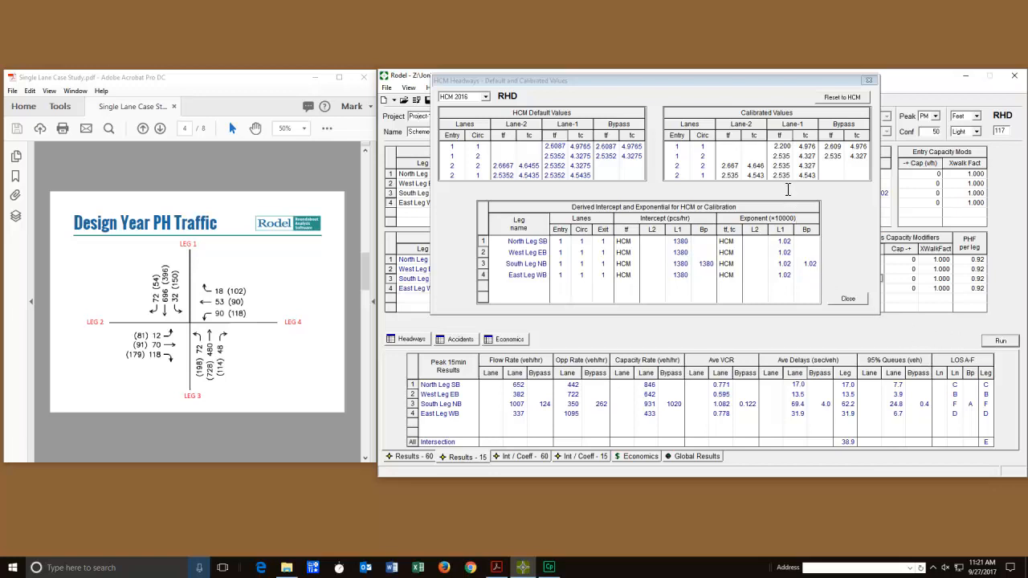
{"action": "left_click", "coordinate": [783, 147]}
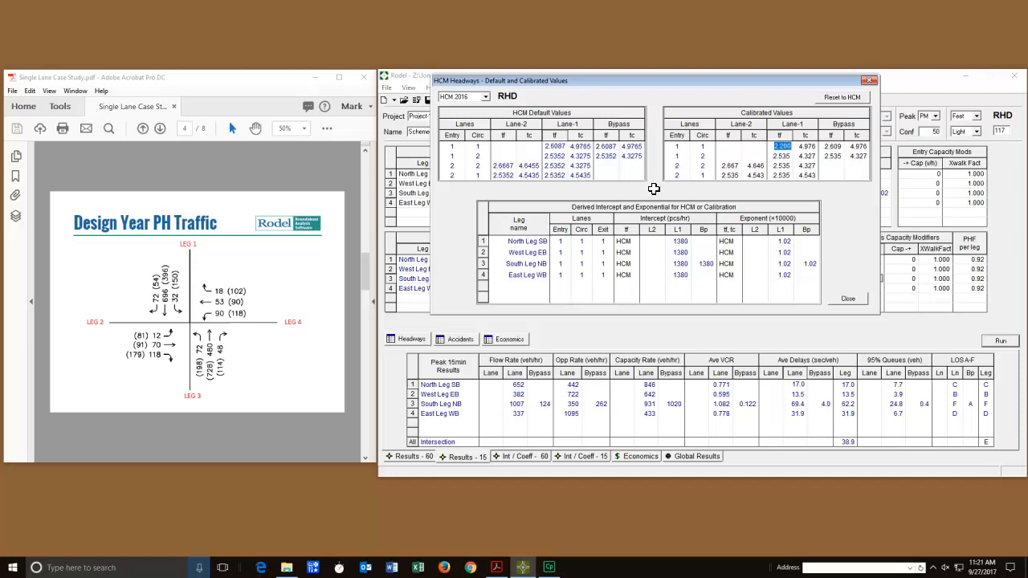
Compare the North Leg SB intercept under HCM and CAL, leaving its tf source set to CAL.
{"action": "left_click", "coordinate": [634, 243]}
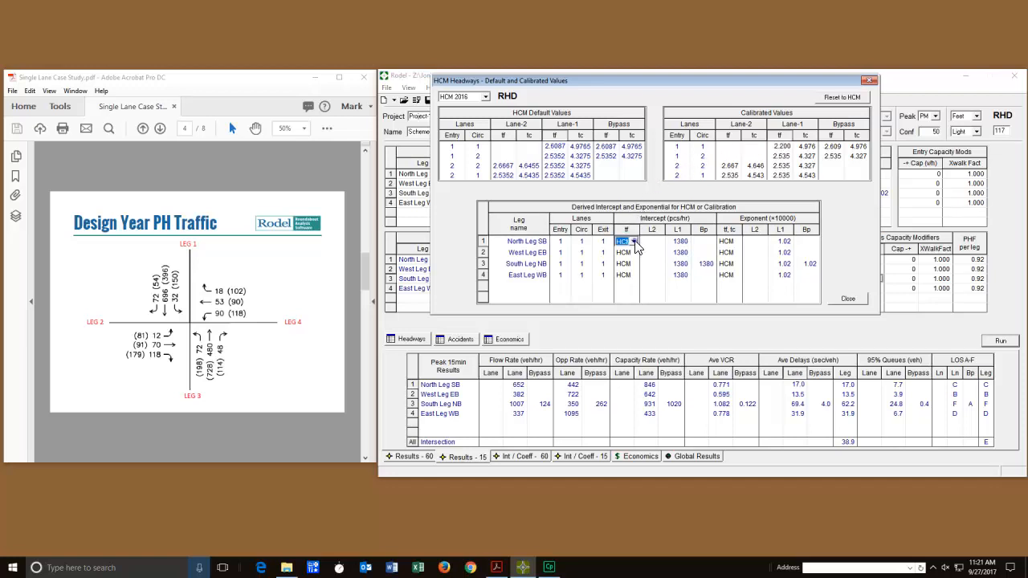
{"action": "left_click", "coordinate": [624, 261]}
{"action": "left_click", "coordinate": [633, 242]}
{"action": "left_click", "coordinate": [631, 252]}
{"action": "left_click", "coordinate": [634, 242]}
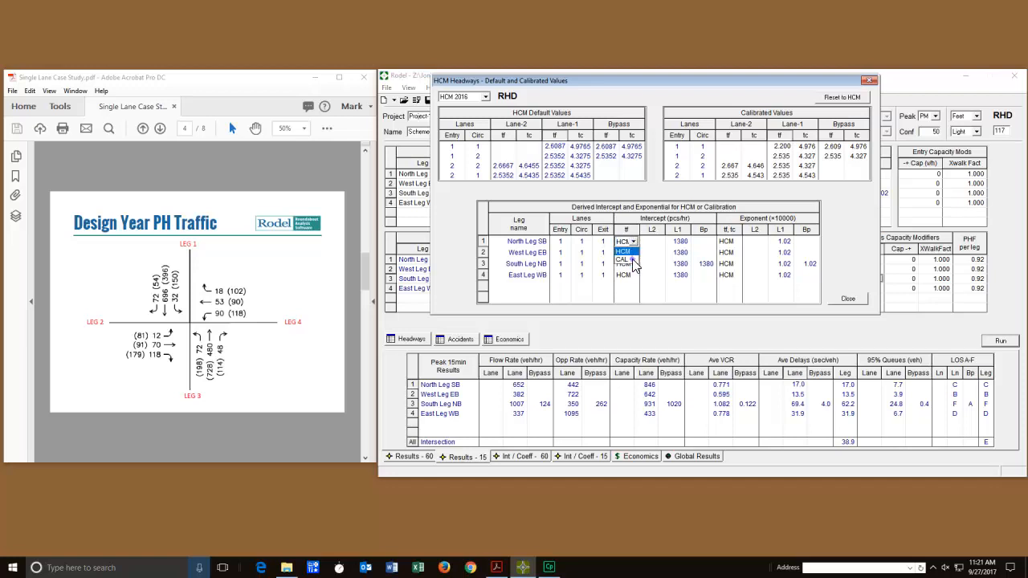
{"action": "left_click", "coordinate": [632, 262]}
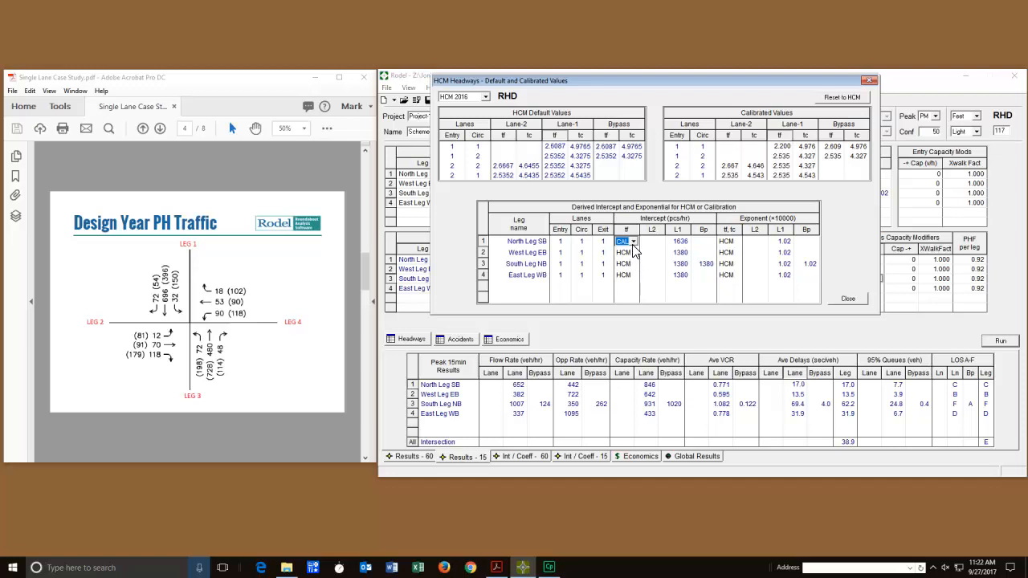
{"action": "left_click", "coordinate": [634, 242]}
{"action": "left_click", "coordinate": [635, 252]}
{"action": "left_click", "coordinate": [634, 242]}
{"action": "left_click", "coordinate": [628, 262]}
Set the North Leg SB exponent's tf, tc source to CAL, and run the analysis.
{"action": "left_click", "coordinate": [730, 242]}
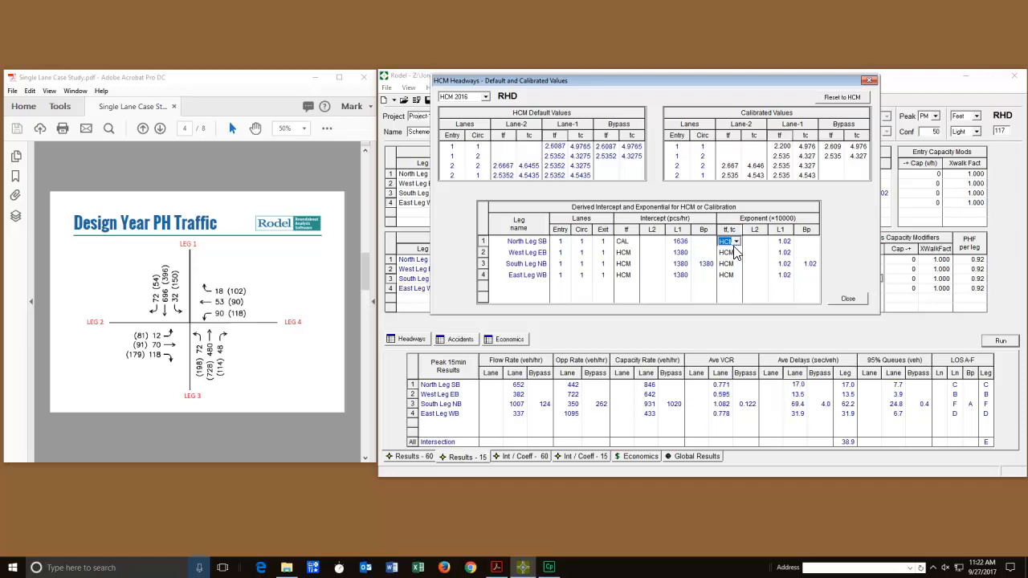
{"action": "left_click", "coordinate": [737, 242]}
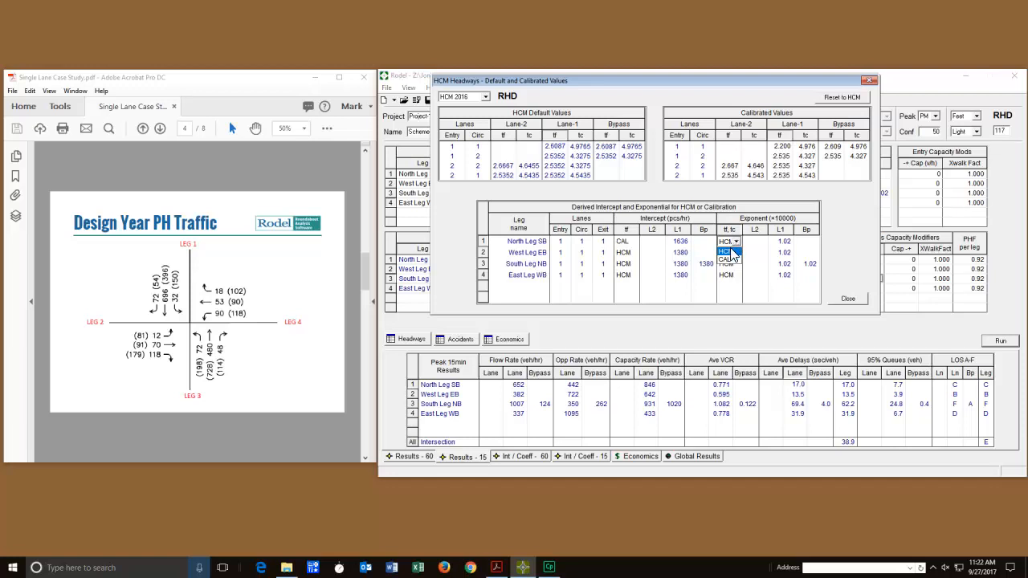
{"action": "left_click", "coordinate": [727, 261]}
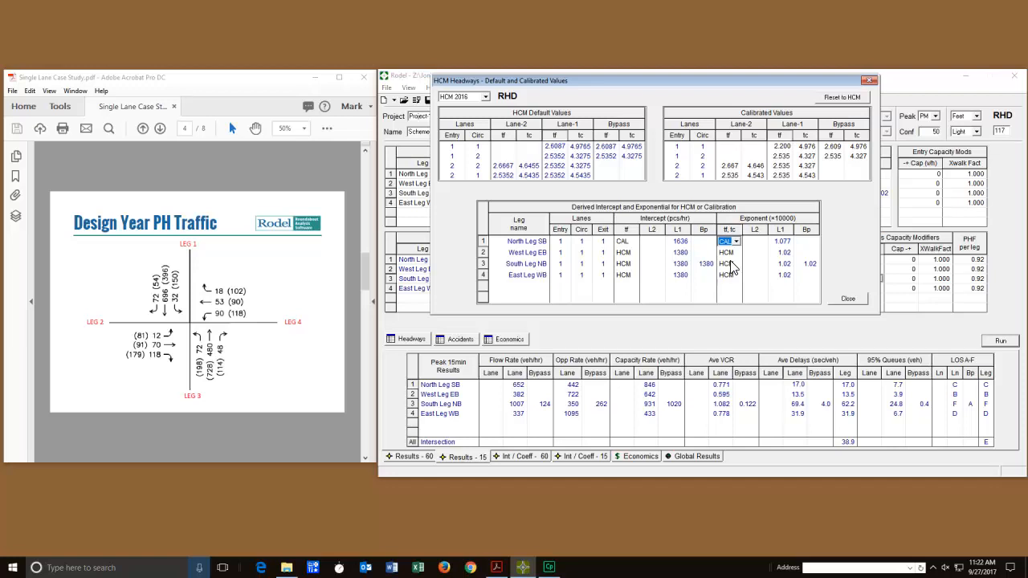
{"action": "left_click", "coordinate": [737, 243]}
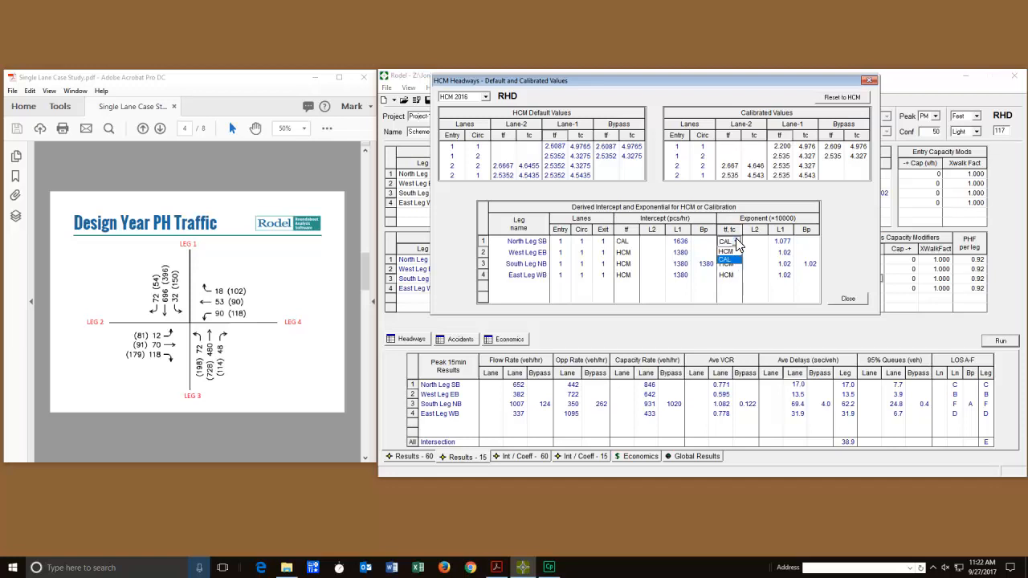
{"action": "left_click", "coordinate": [737, 245]}
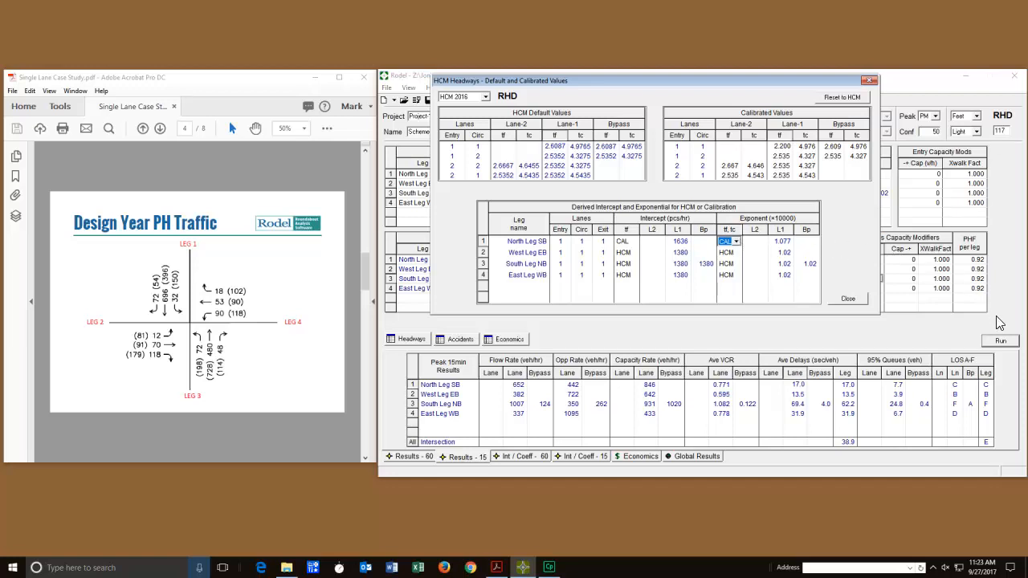
{"action": "left_click", "coordinate": [1001, 343]}
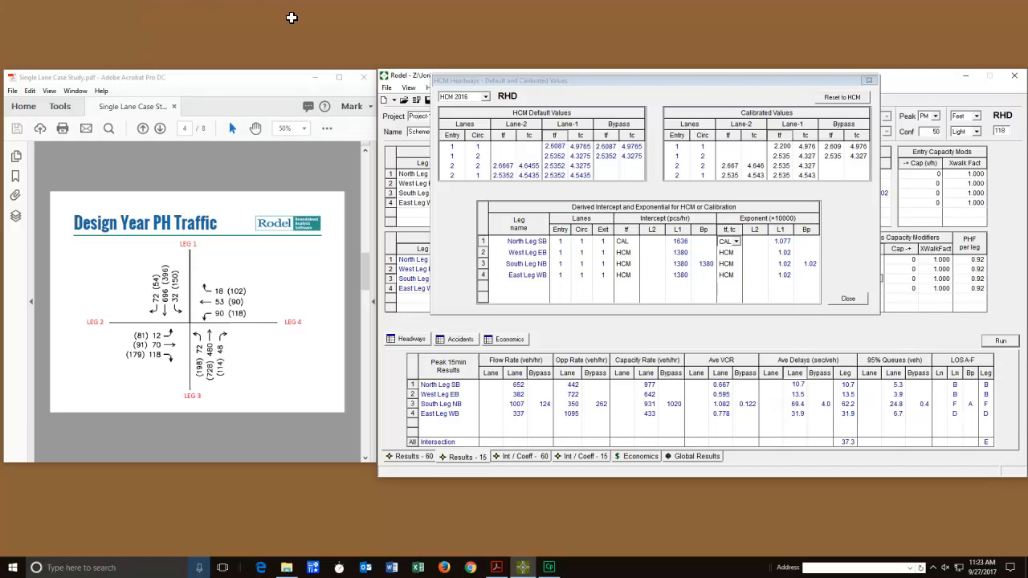
Set the intercept tf source to CAL for the West Leg EB, South Leg NB and East Leg WB.
{"action": "left_click", "coordinate": [633, 255]}
{"action": "left_click", "coordinate": [634, 254]}
{"action": "left_click", "coordinate": [634, 253]}
{"action": "left_click", "coordinate": [630, 273]}
{"action": "left_click", "coordinate": [633, 264]}
{"action": "left_click", "coordinate": [632, 281]}
{"action": "left_click", "coordinate": [633, 277]}
{"action": "left_click", "coordinate": [633, 275]}
{"action": "left_click", "coordinate": [631, 294]}
Set the exponent tf, tc source to CAL for the West, South and East legs, and run the analysis, closing the headways.
{"action": "left_click", "coordinate": [727, 253]}
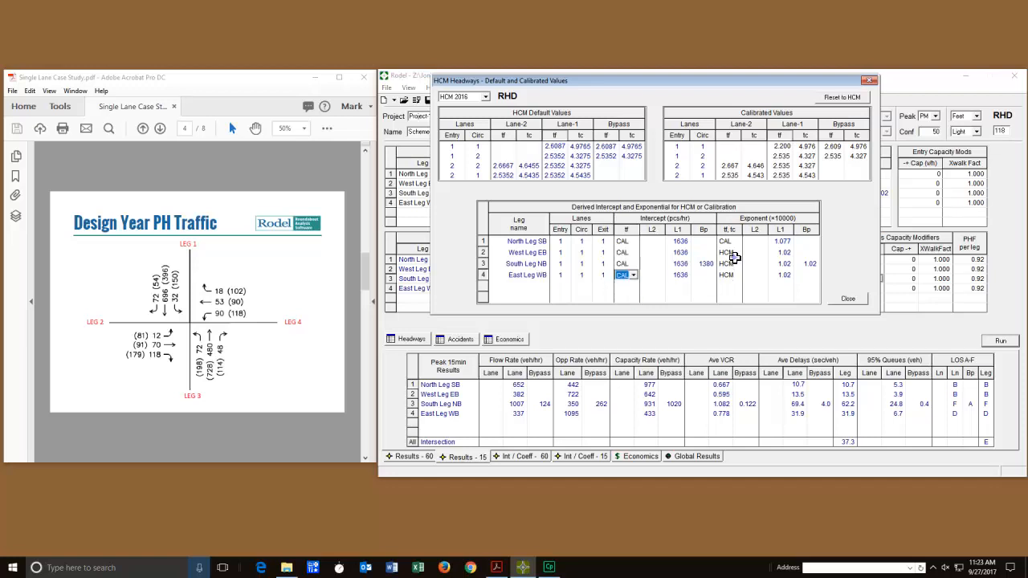
{"action": "left_click", "coordinate": [736, 252]}
{"action": "left_click", "coordinate": [733, 270]}
{"action": "left_click", "coordinate": [727, 265]}
{"action": "left_click", "coordinate": [735, 264]}
{"action": "left_click", "coordinate": [733, 282]}
{"action": "left_click", "coordinate": [727, 276]}
{"action": "left_click", "coordinate": [736, 276]}
{"action": "left_click", "coordinate": [733, 292]}
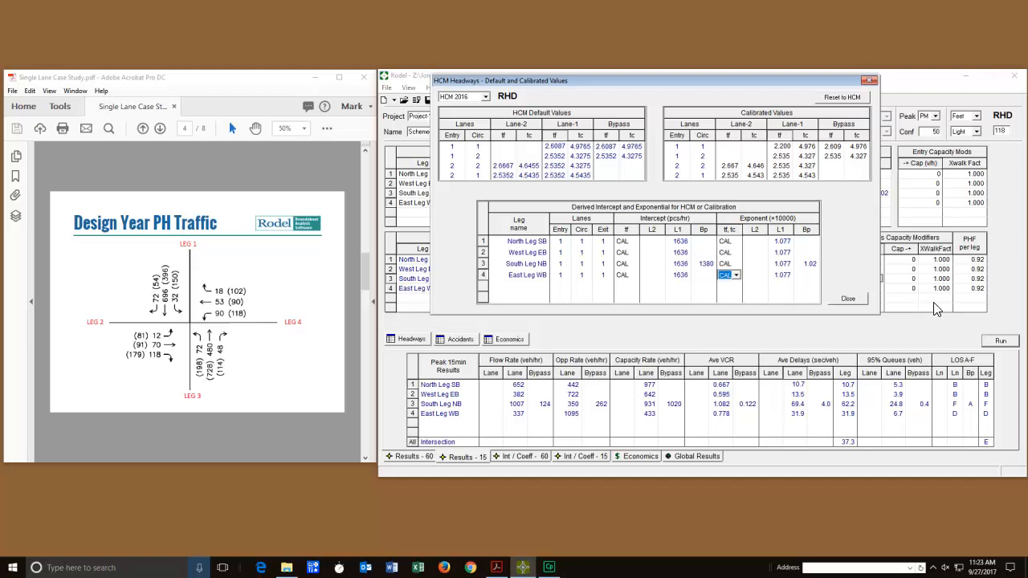
{"action": "left_click", "coordinate": [1000, 342]}
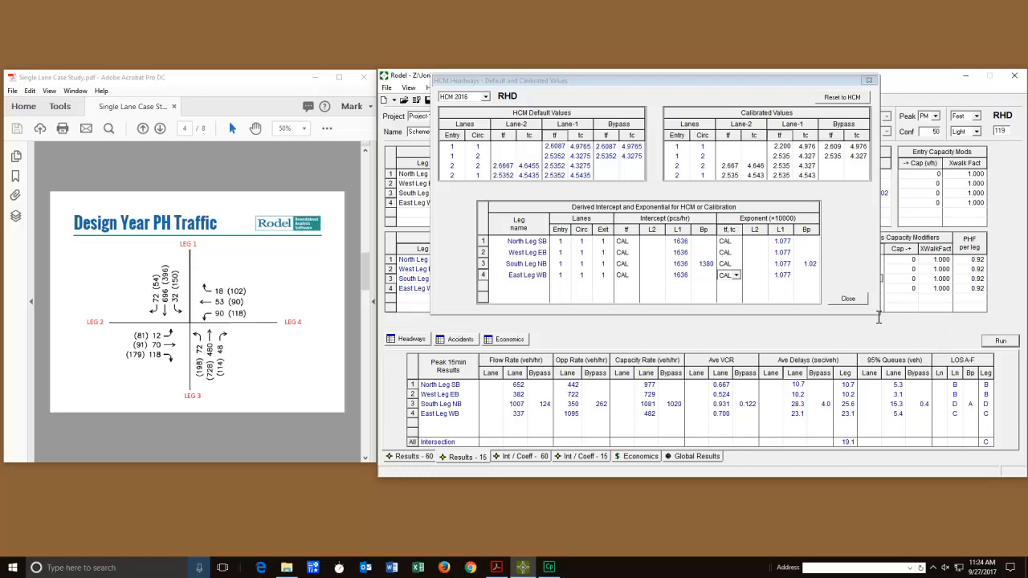
{"action": "left_click", "coordinate": [782, 147]}
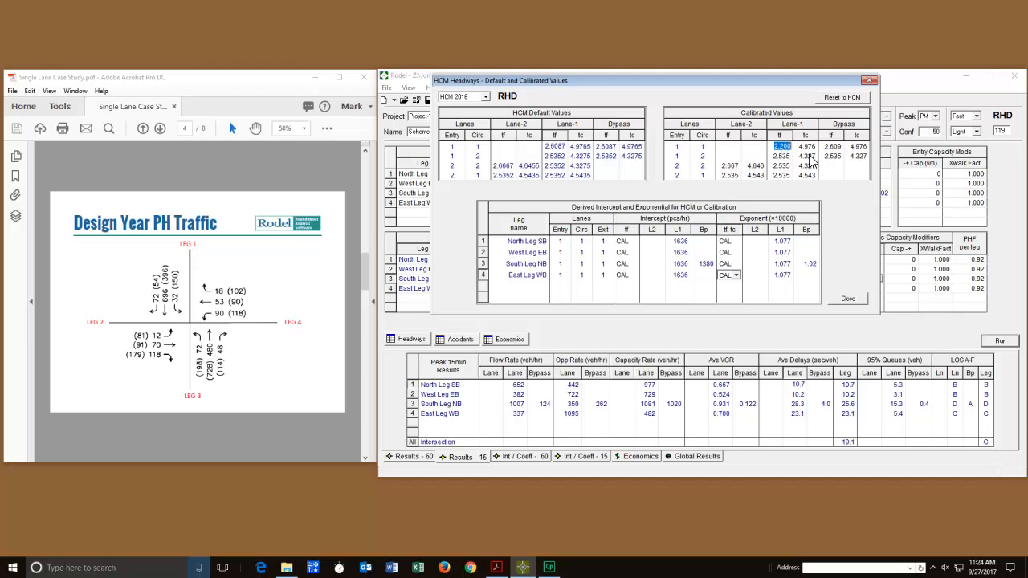
{"action": "left_click", "coordinate": [850, 299]}
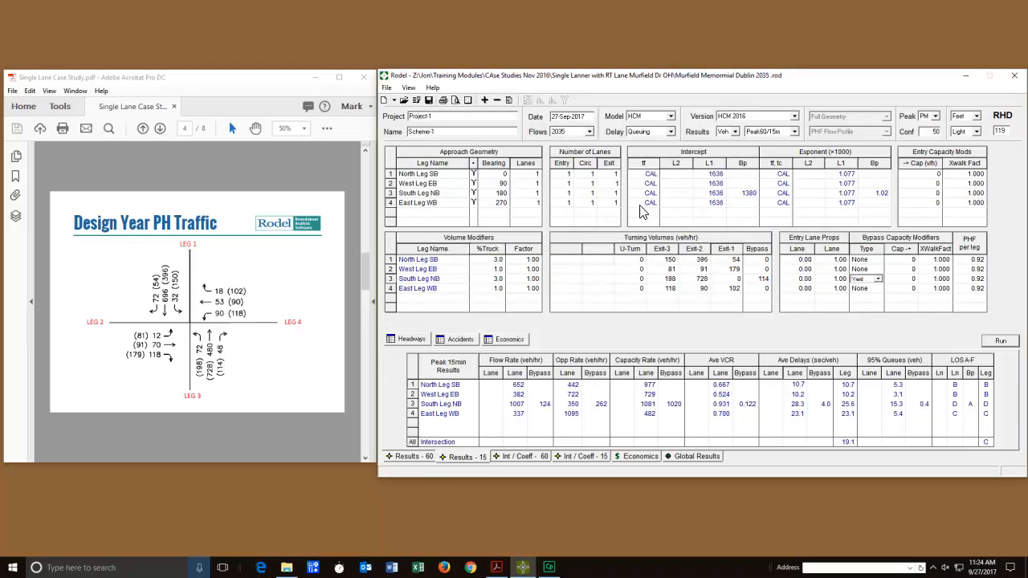
Run the analysis with the Rodel 2017 model for comparison, and return the model to HCM.
{"action": "left_click", "coordinate": [657, 119]}
{"action": "left_click", "coordinate": [656, 126]}
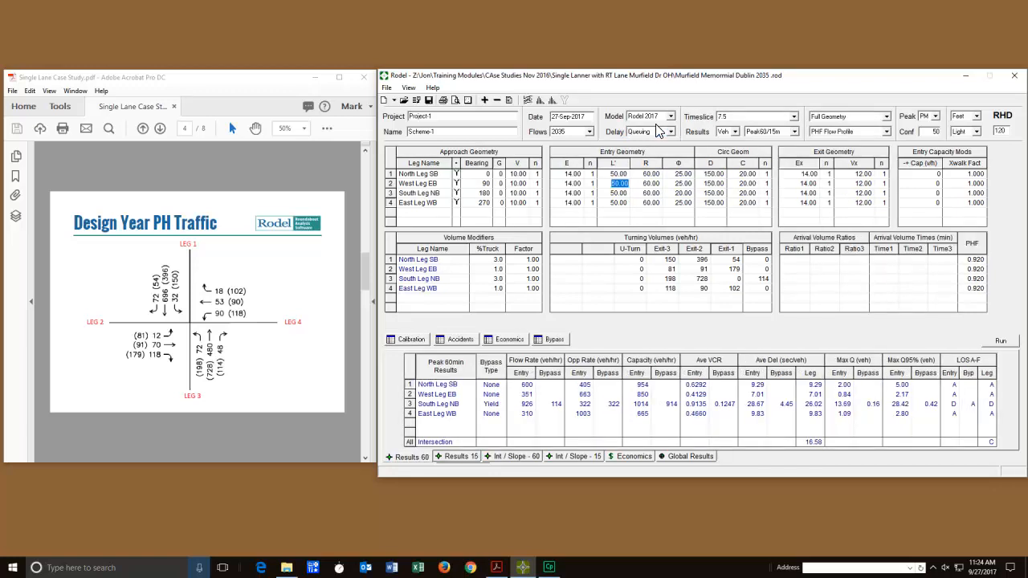
{"action": "left_click", "coordinate": [1006, 344]}
{"action": "left_click", "coordinate": [665, 117]}
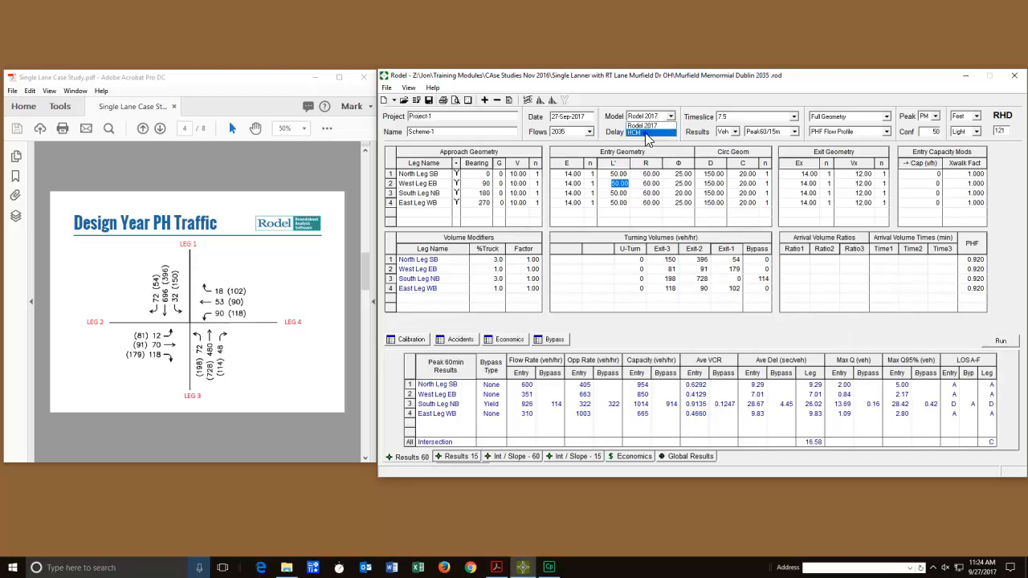
{"action": "left_click", "coordinate": [649, 131]}
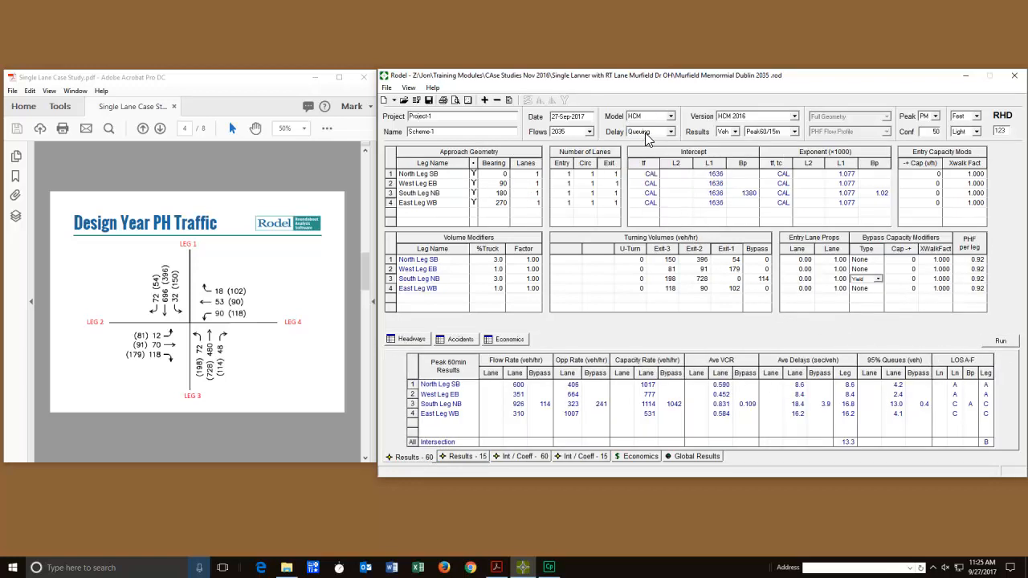
Compare the HCM model's 60-minute intercepts and coefficients with the Rodel 2017 model's intercepts and slopes.
{"action": "left_click", "coordinate": [521, 456]}
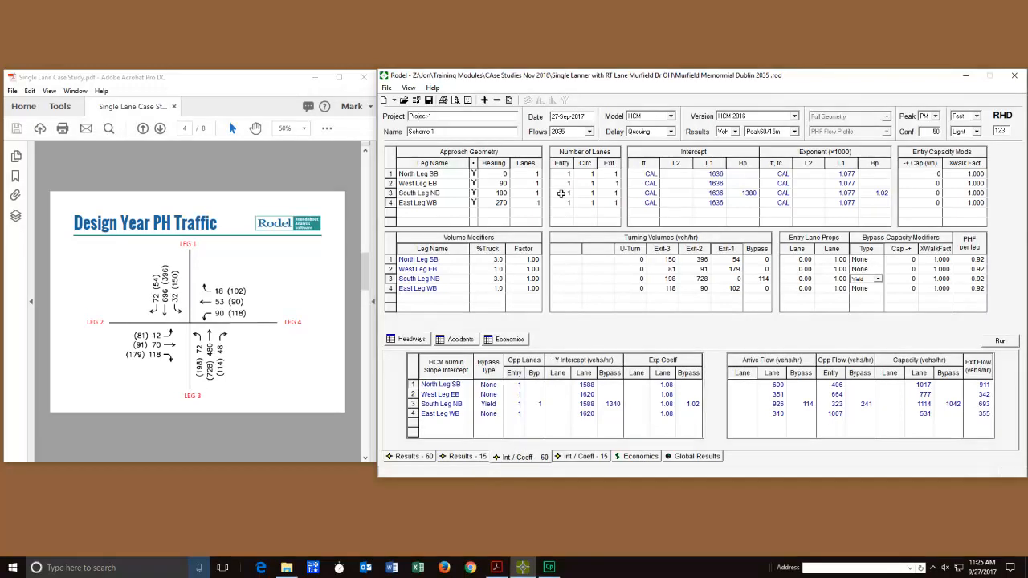
{"action": "left_click", "coordinate": [648, 115]}
{"action": "left_click", "coordinate": [648, 133]}
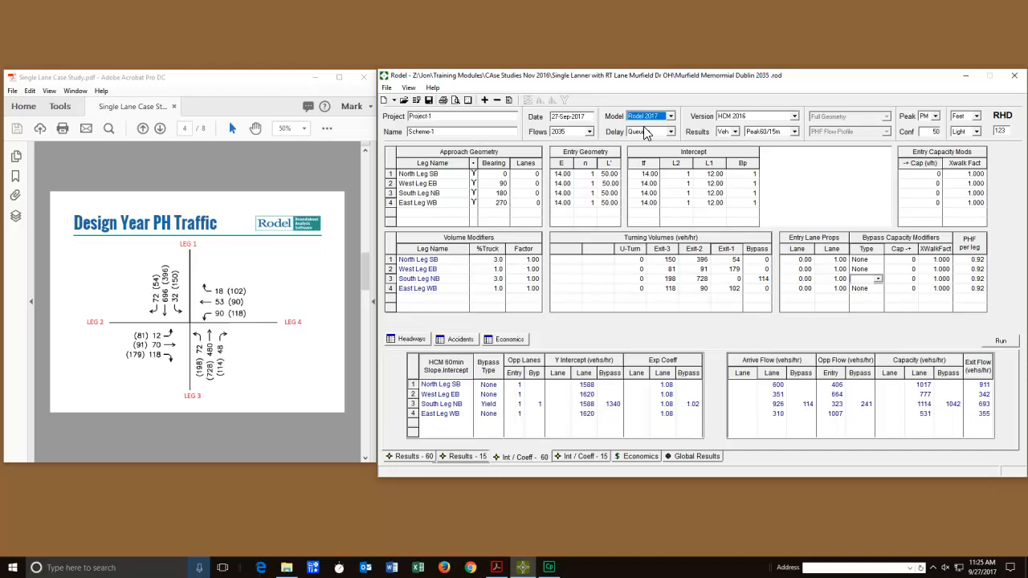
{"action": "left_click", "coordinate": [503, 456]}
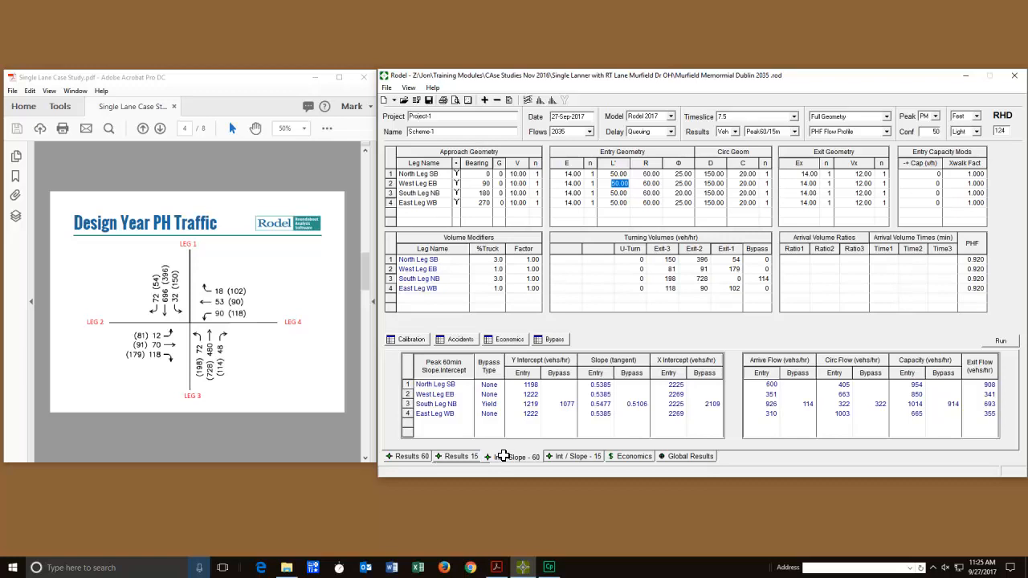
Review the North Leg SB geometry inputs E, L', R, Φ and D that the Rodel 2017 model uses.
{"action": "left_click", "coordinate": [622, 174]}
{"action": "left_click", "coordinate": [652, 174]}
{"action": "left_click", "coordinate": [712, 174]}
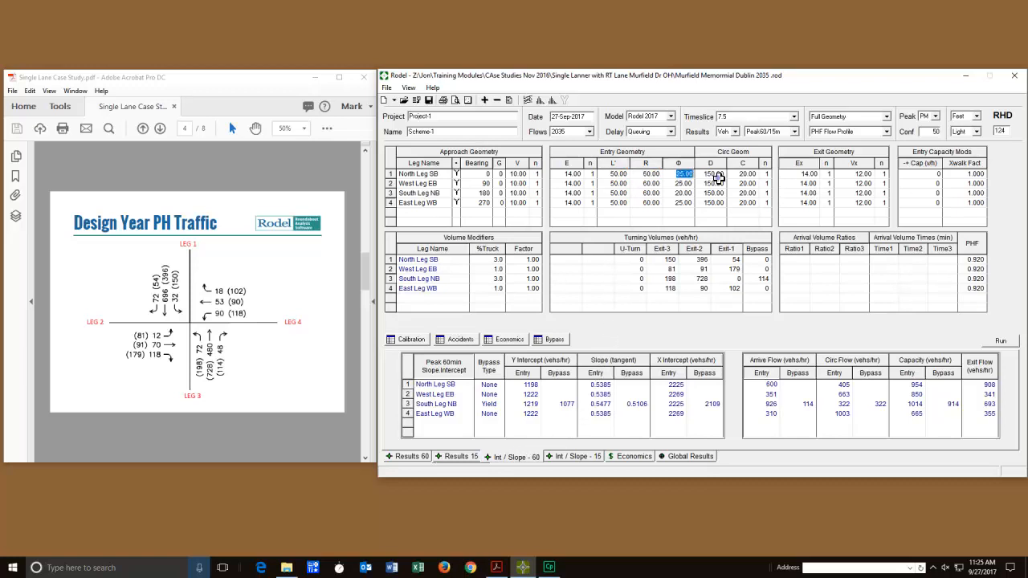
{"action": "left_click", "coordinate": [578, 175]}
{"action": "left_click", "coordinate": [623, 174]}
{"action": "left_click", "coordinate": [652, 174]}
{"action": "left_click", "coordinate": [678, 175]}
{"action": "left_click", "coordinate": [715, 175]}
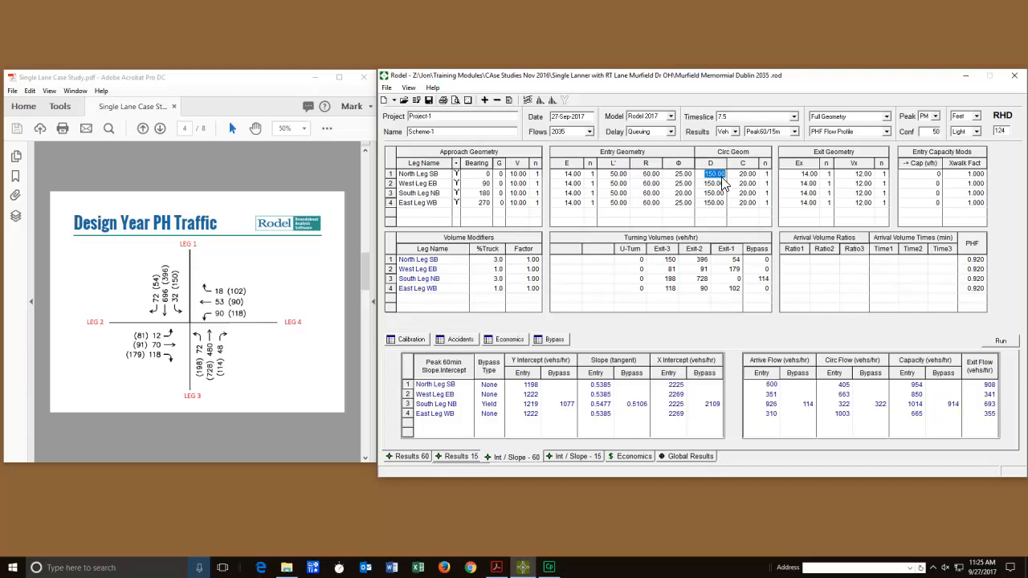
Return the model to HCM, and review the North Leg SB lane numbers and the calibrated headways.
{"action": "left_click", "coordinate": [647, 120]}
{"action": "left_click", "coordinate": [640, 134]}
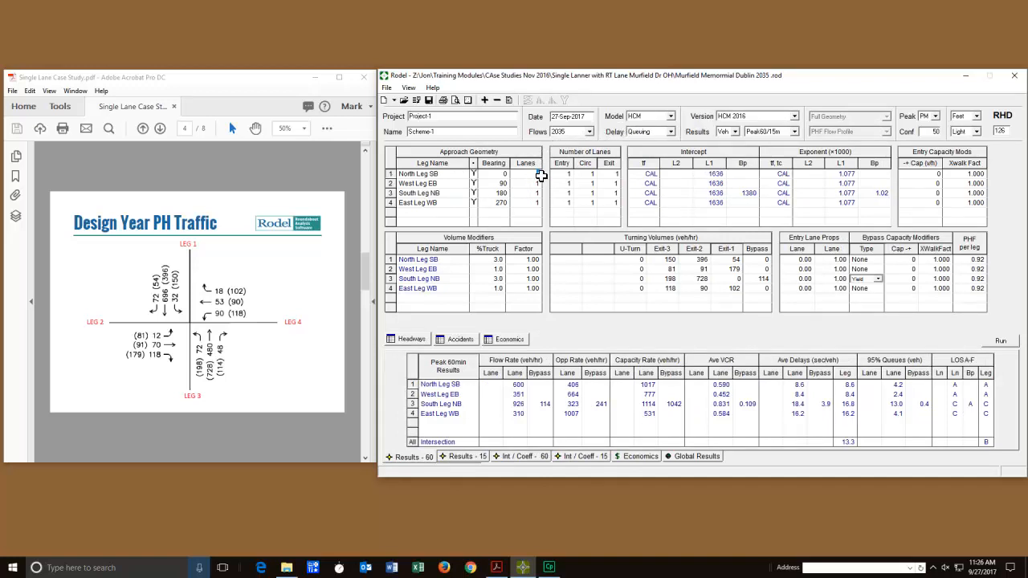
{"action": "left_click", "coordinate": [570, 175]}
{"action": "left_click", "coordinate": [413, 340]}
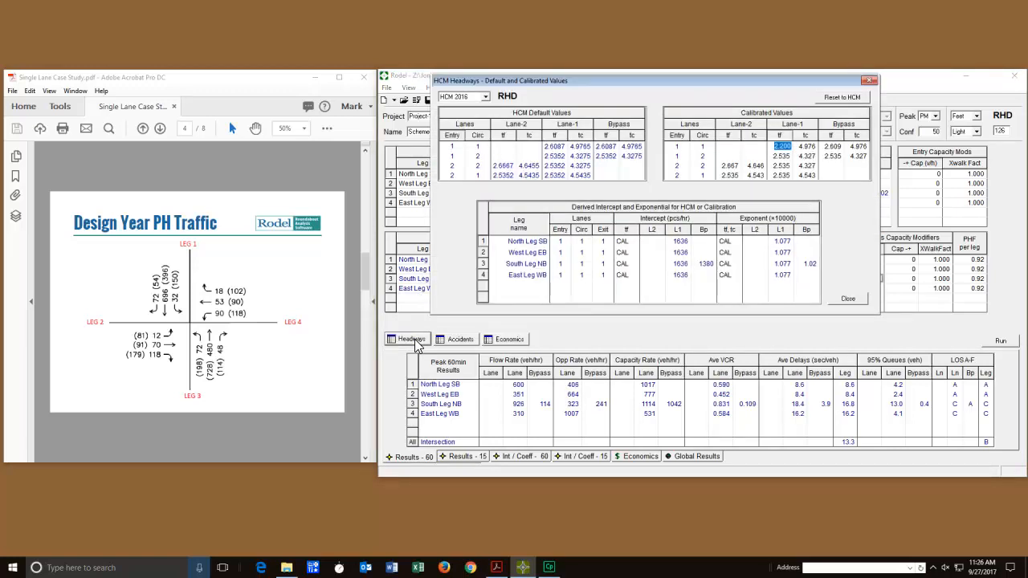
{"action": "left_click", "coordinate": [851, 299]}
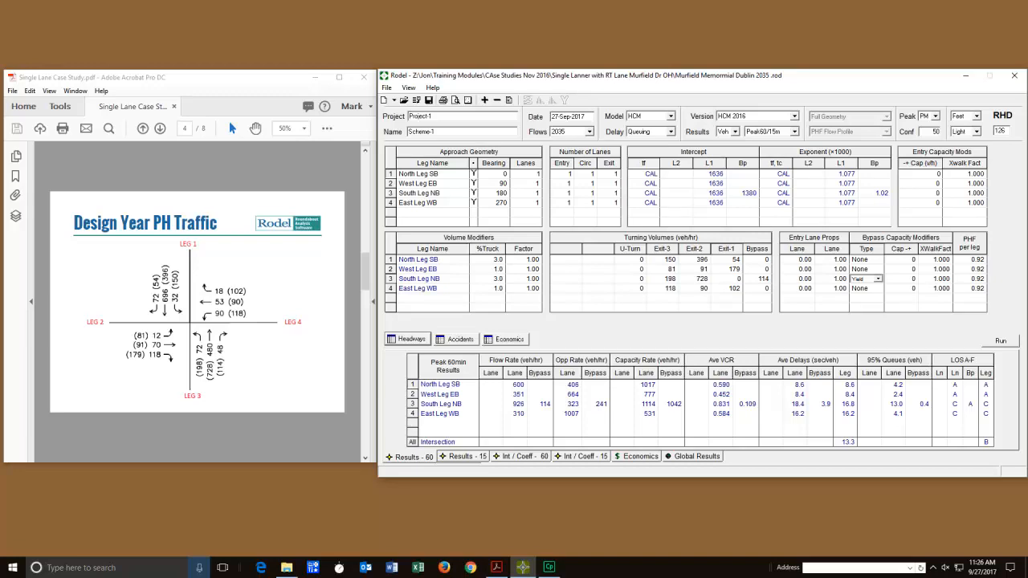